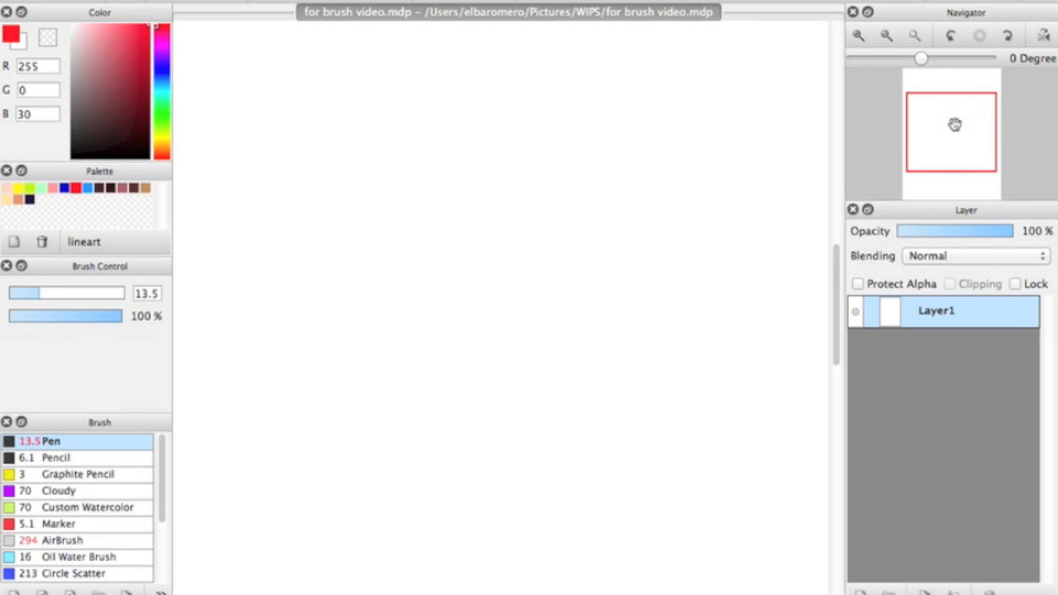
Undock and lengthen the Brush panel, and dock it between the Palette and Brush Control panels.
mouse_move(68, 422)
mouse_down()
mouse_move(98, 402)
mouse_move(274, 137)
mouse_move(273, 99)
mouse_up()
drag(274, 286, 290, 392)
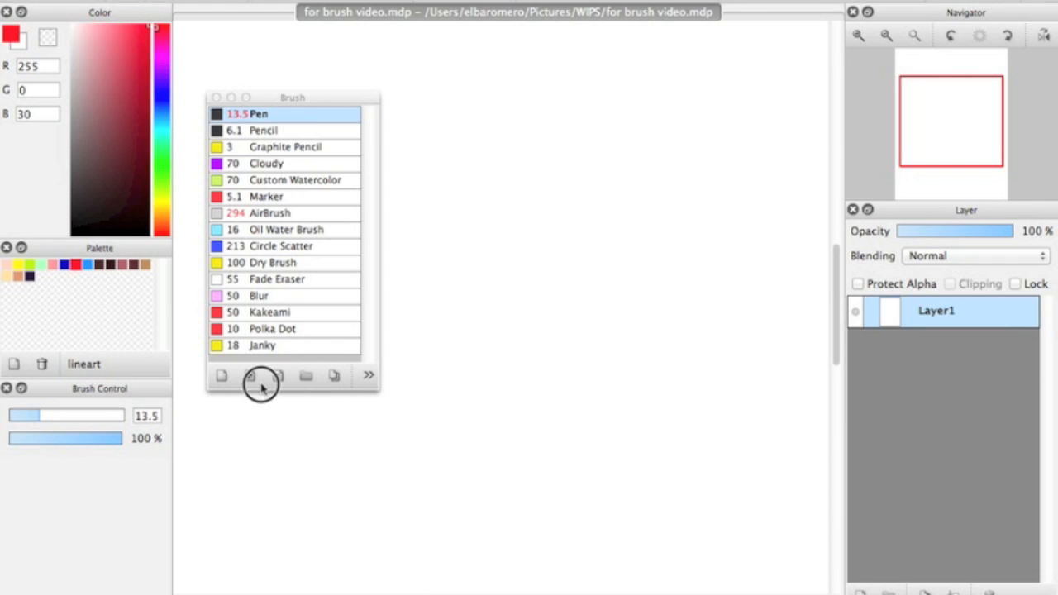
key(super+o)
click(932, 499)
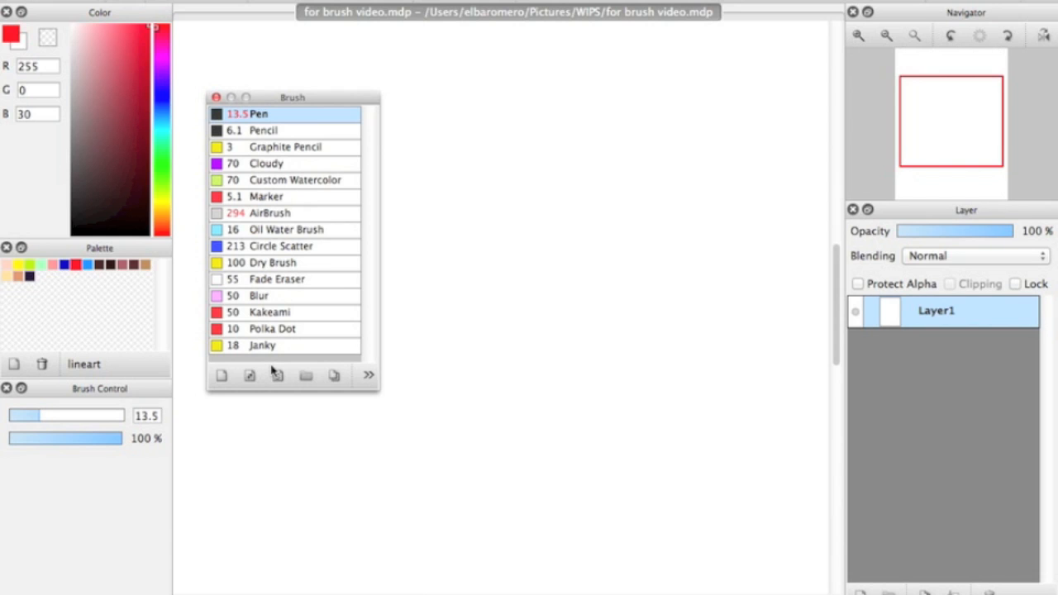
drag(272, 369, 204, 233)
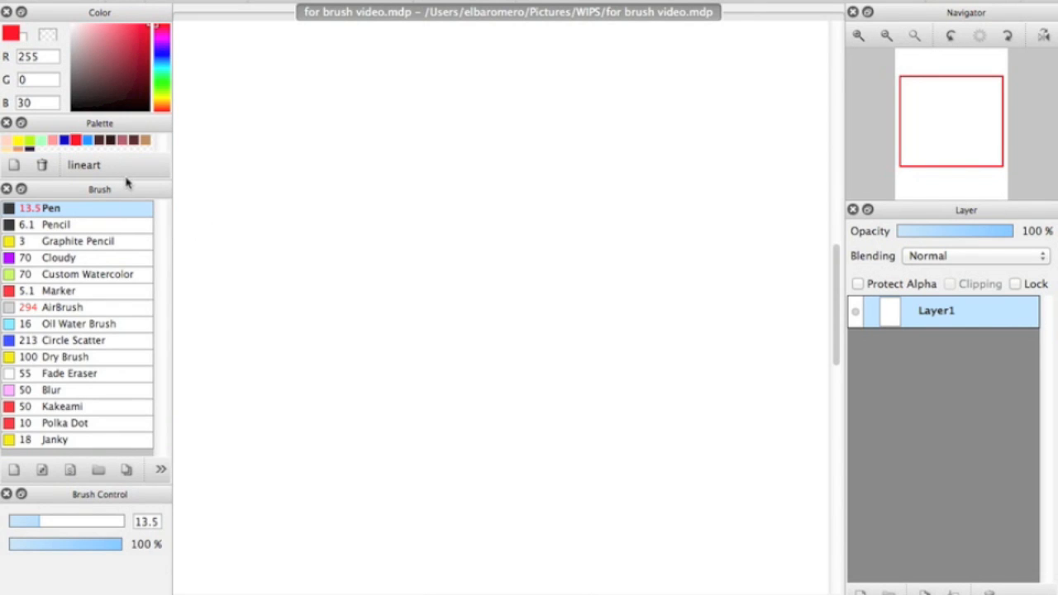
Create a new blank image 100 wide by 100 high.
click(40, 471)
key(super+n)
text(100)
drag(520, 151, 473, 147)
text(100)
key(Return)
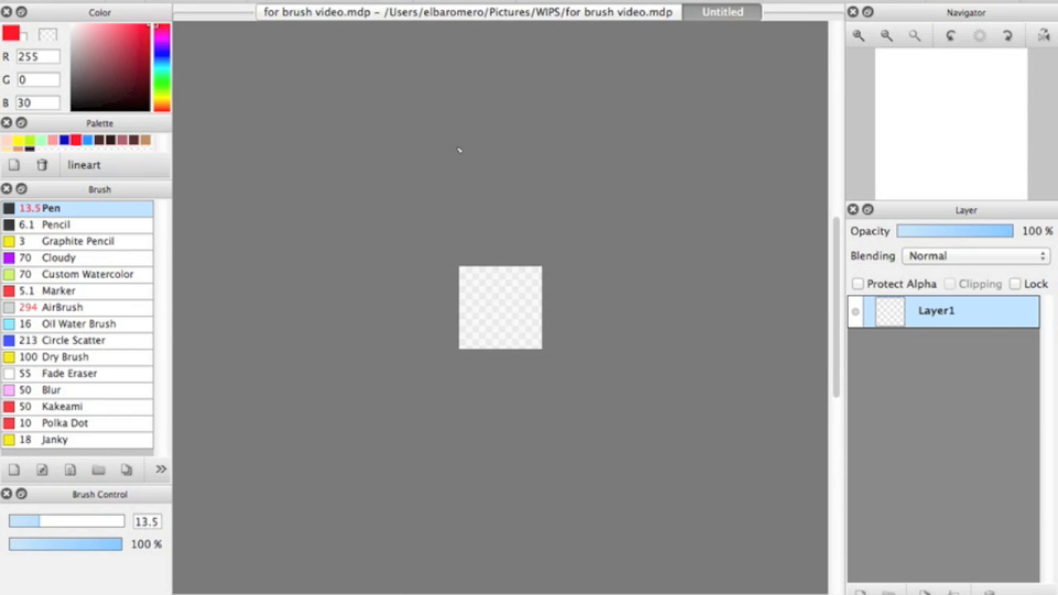
Expand the Palette panel slightly and set the Pen brush size to 11.3.
double_click(858, 38)
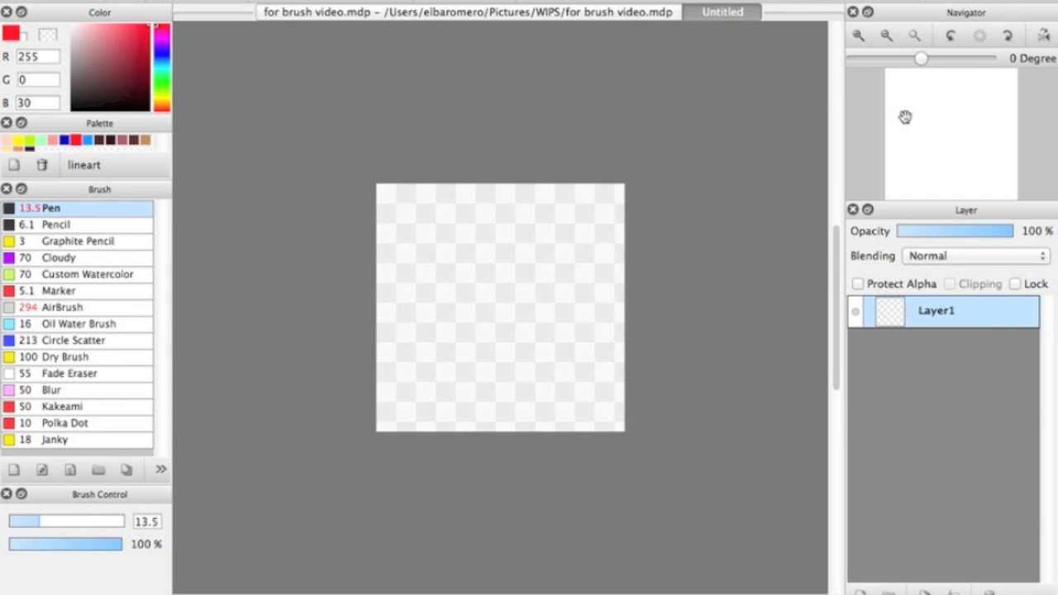
click(858, 35)
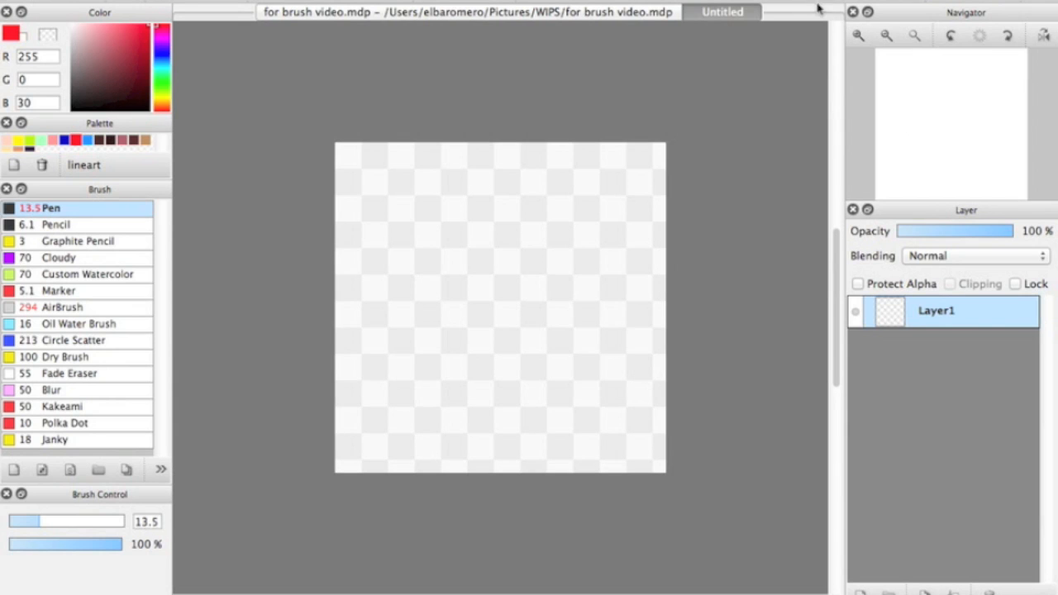
mouse_move(73, 181)
mouse_down()
mouse_move(73, 199)
mouse_move(77, 188)
mouse_up()
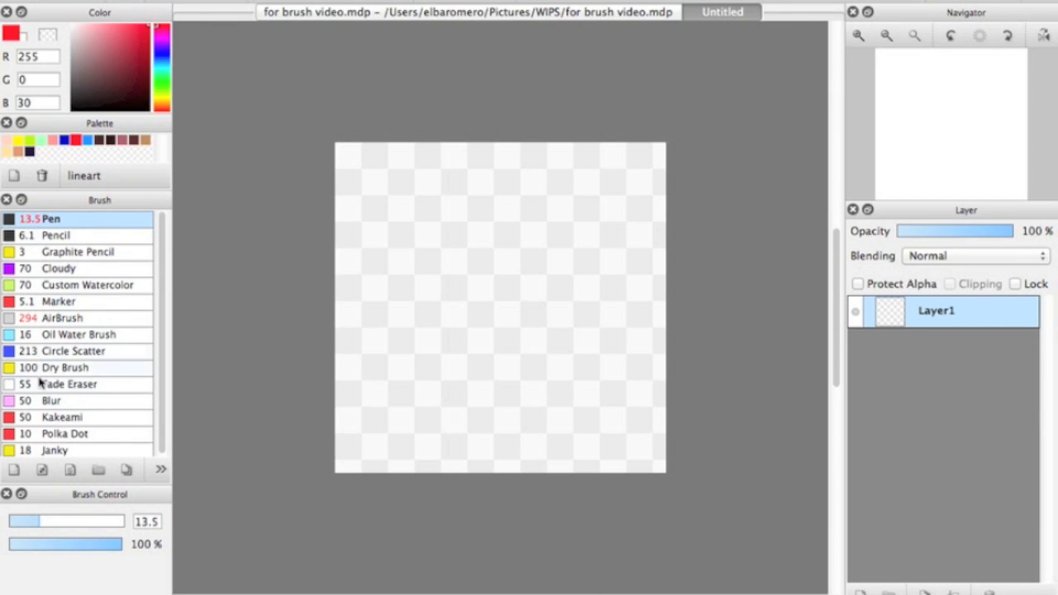
click(34, 521)
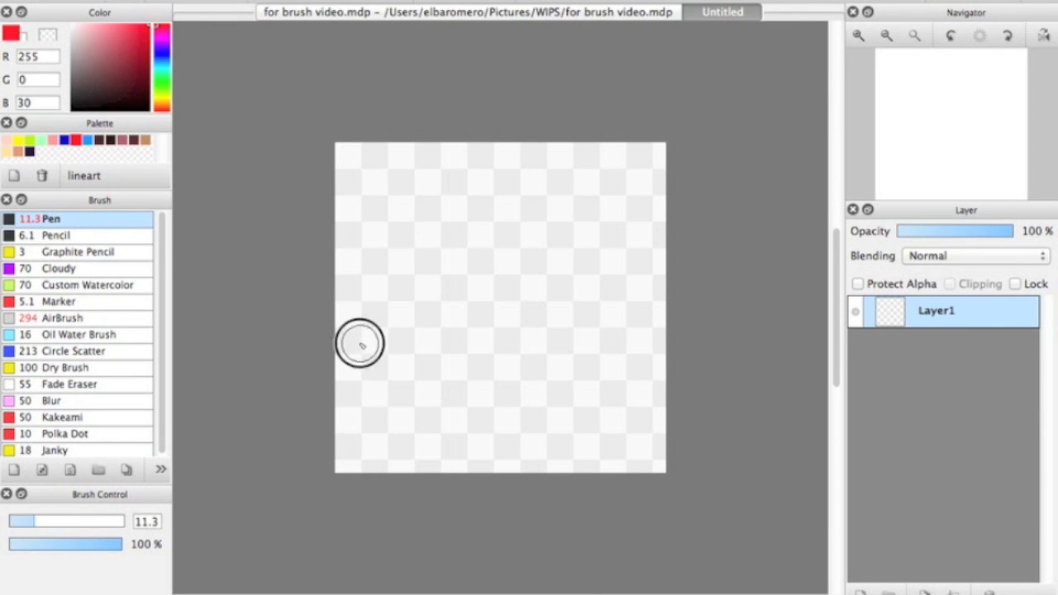
drag(359, 341, 459, 250)
drag(537, 198, 454, 467)
key(BackSpace)
Draw five red parallel strokes with the Pen, slanting down to the right across the transparent canvas.
drag(389, 335, 496, 425)
drag(377, 260, 566, 414)
drag(430, 246, 565, 347)
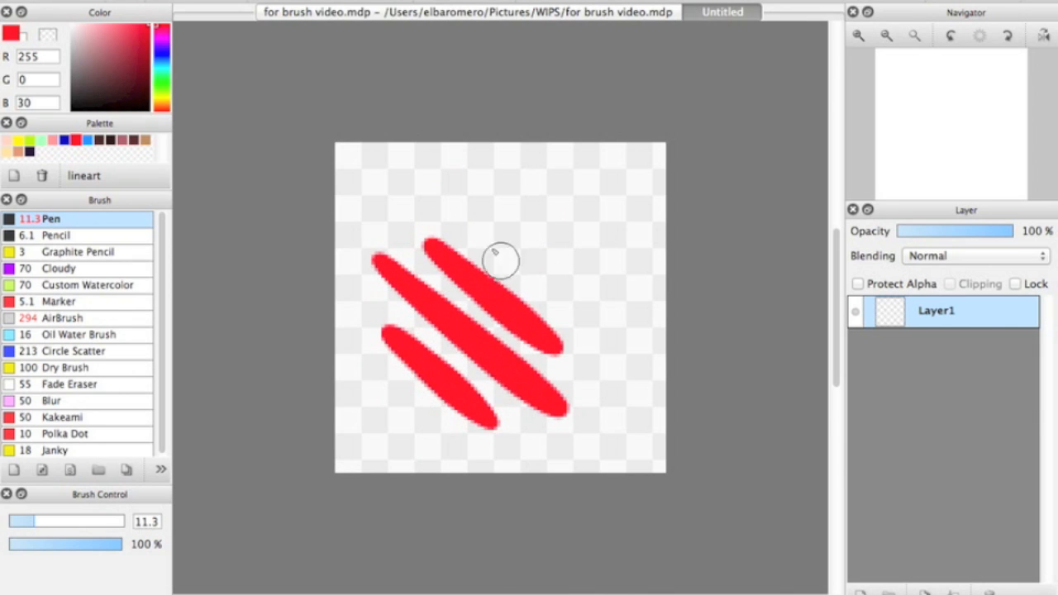
drag(467, 219, 565, 303)
mouse_move(465, 169)
mouse_down()
mouse_move(609, 267)
mouse_move(630, 315)
mouse_up()
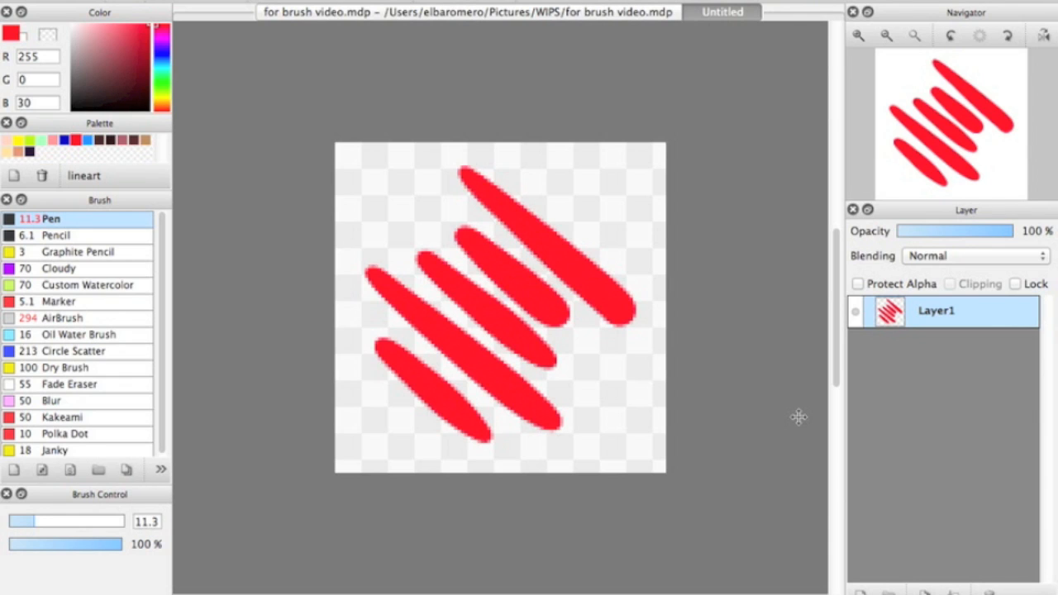
Save the stroke image as a PNG file named brush1 in the WIPS folder.
key(super+s)
click(446, 206)
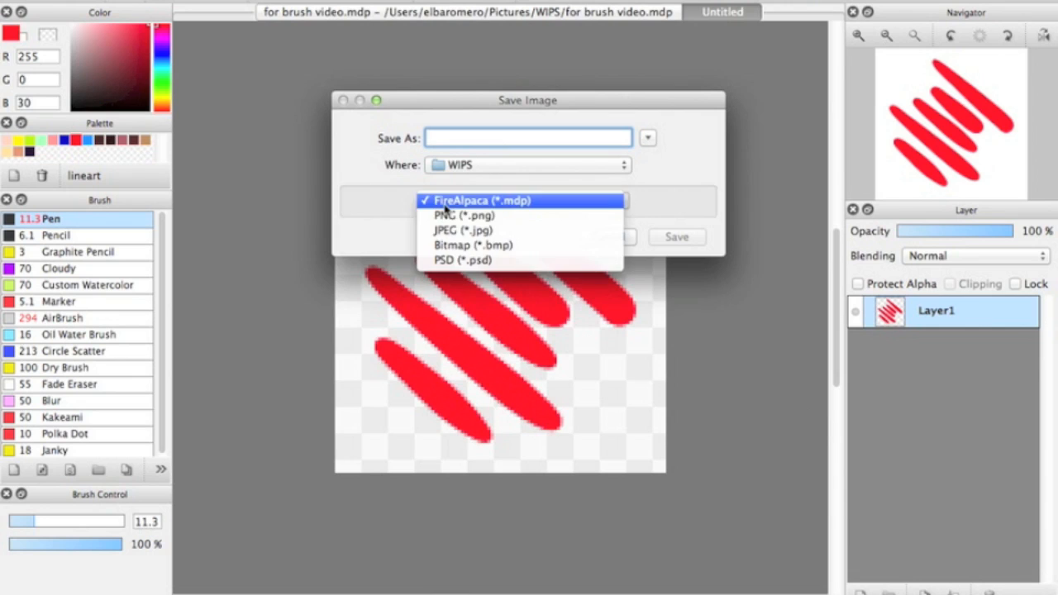
click(491, 216)
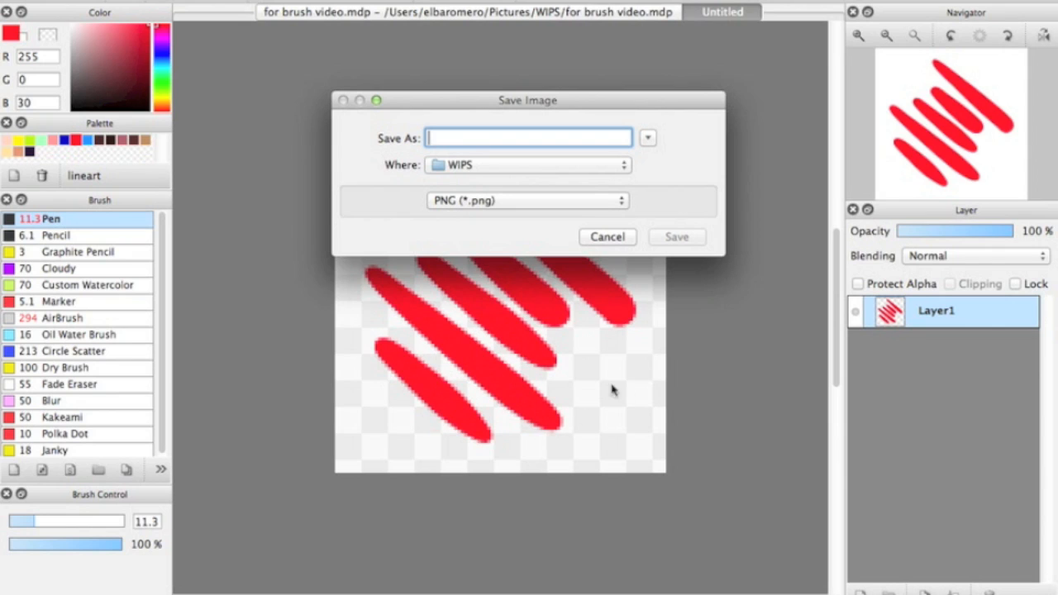
click(494, 205)
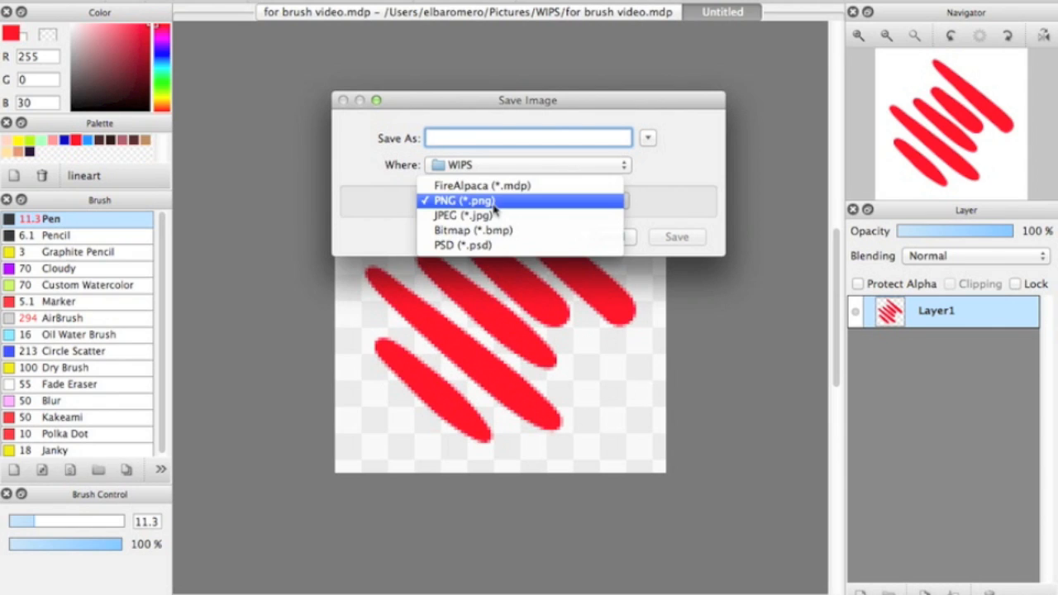
click(442, 201)
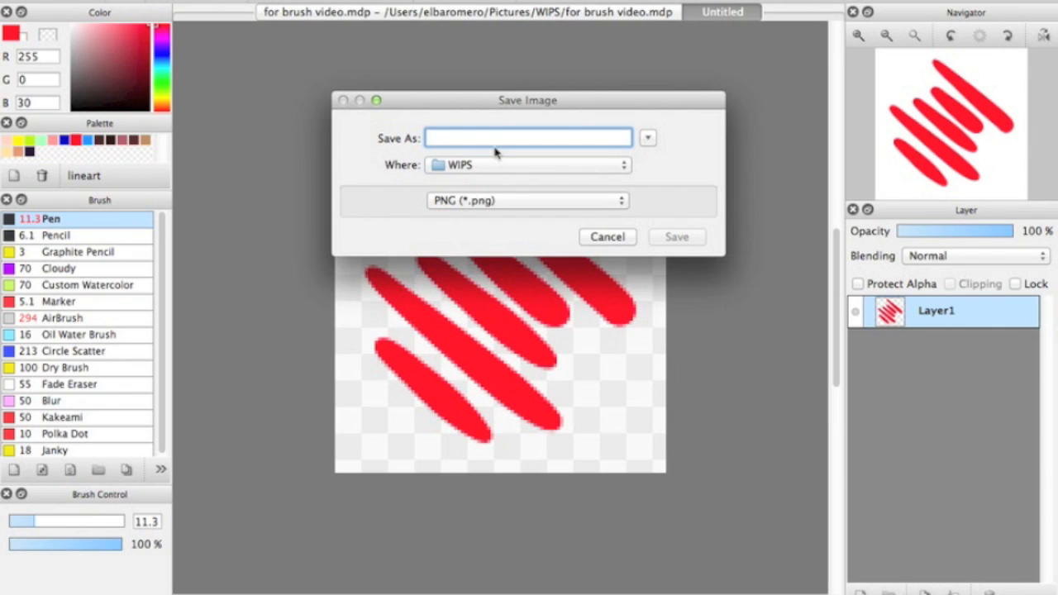
text(brush1)
key(Return)
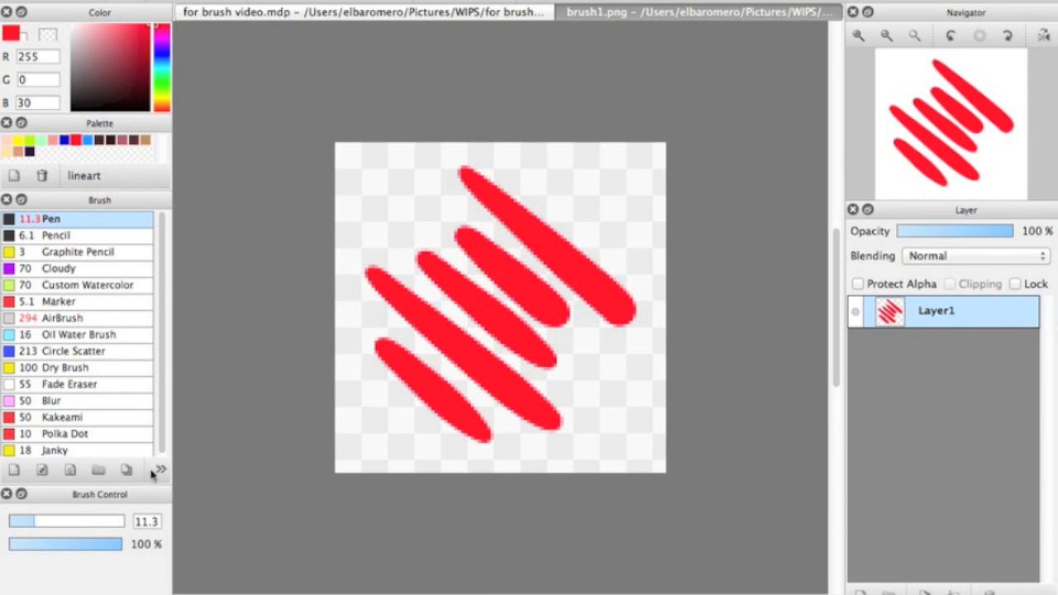
Add a bitmap brush from the brush1 PNG image in the WIPS folder.
click(43, 471)
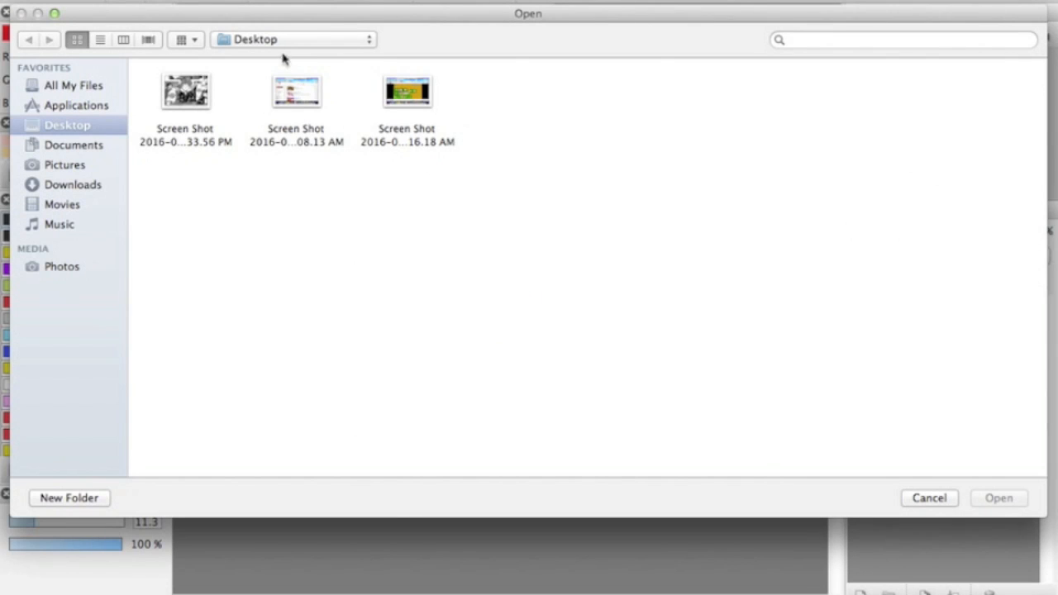
click(267, 44)
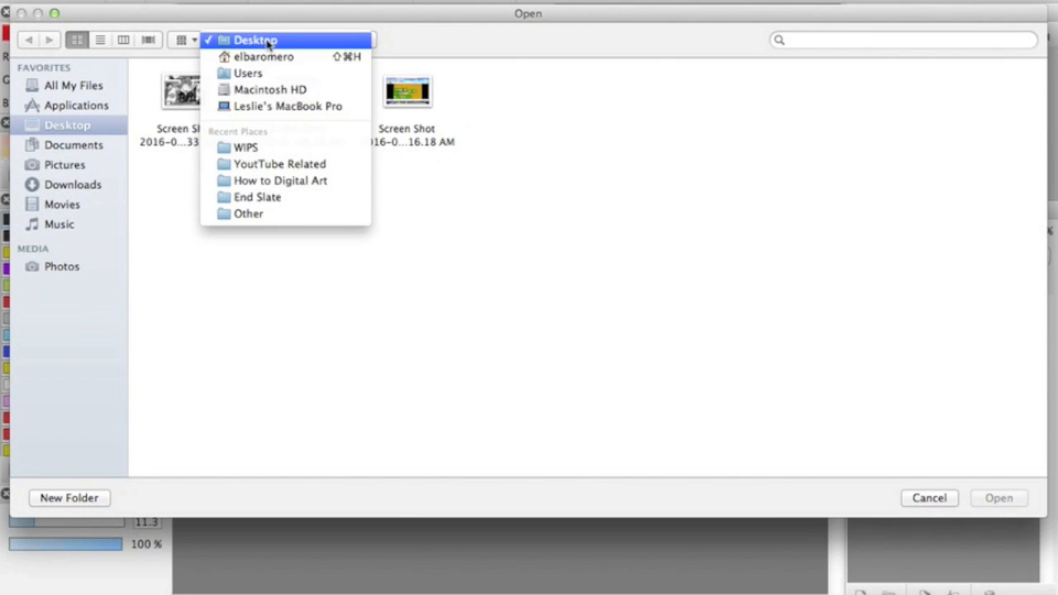
click(245, 150)
double_click(538, 90)
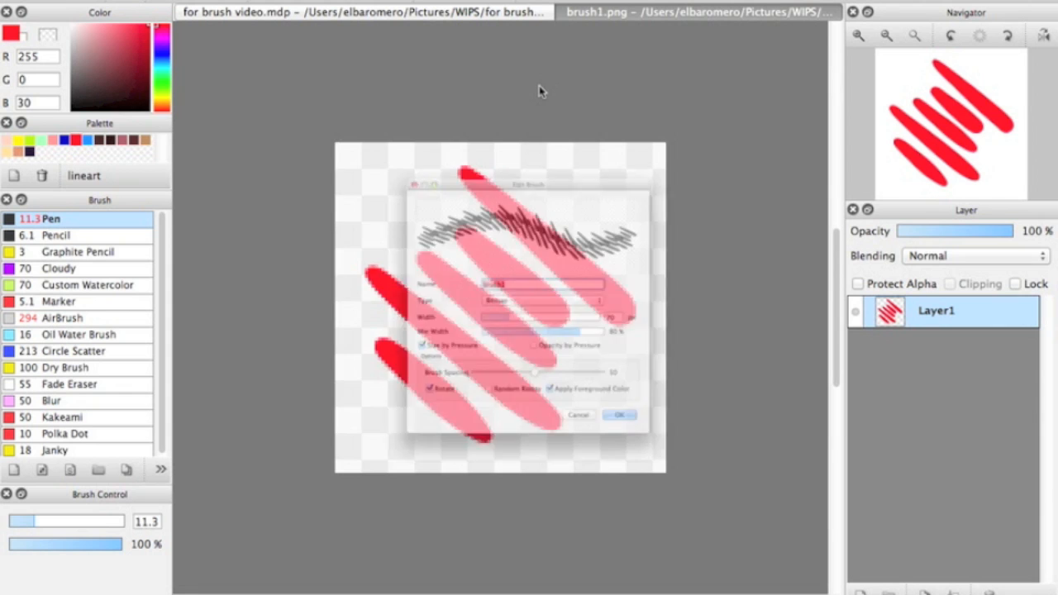
mouse_move(590, 108)
mouse_down()
mouse_move(598, 102)
mouse_move(574, 97)
mouse_up()
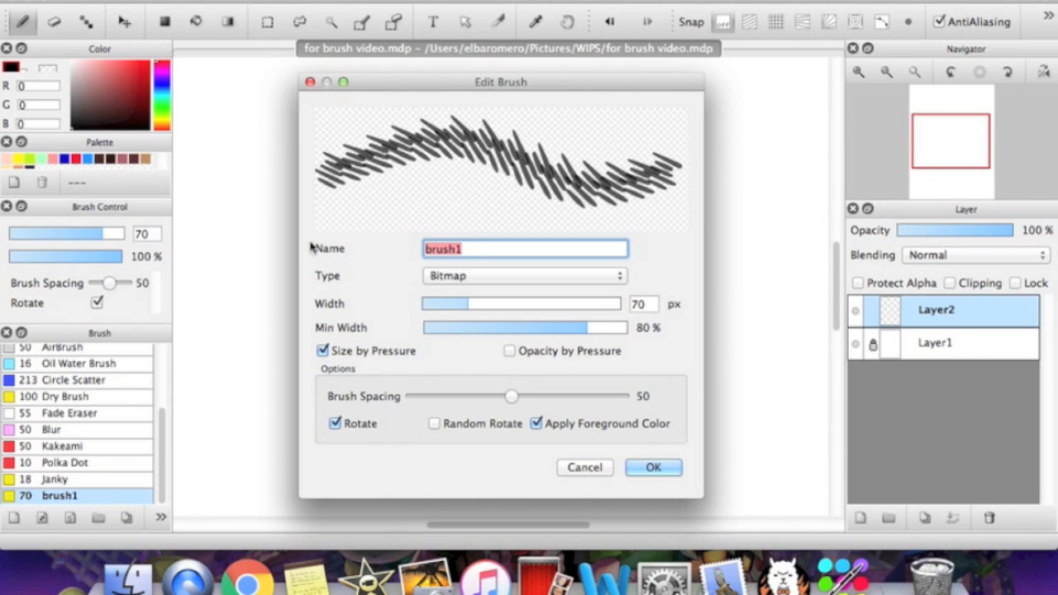
Try narrower and wider settings for brush1 and set its width to 62 px.
click(500, 247)
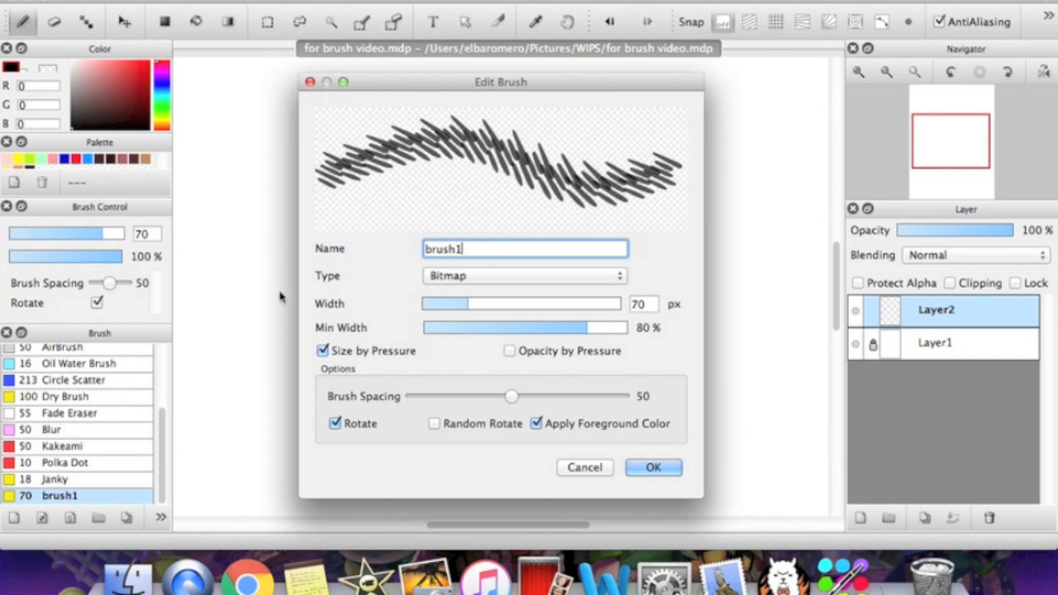
click(436, 302)
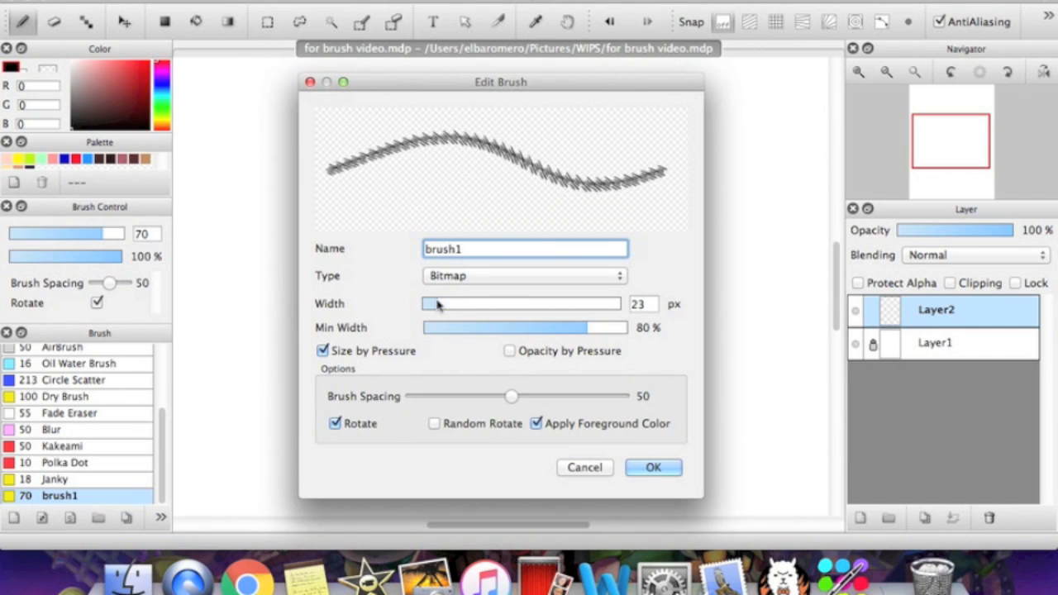
click(464, 308)
click(505, 307)
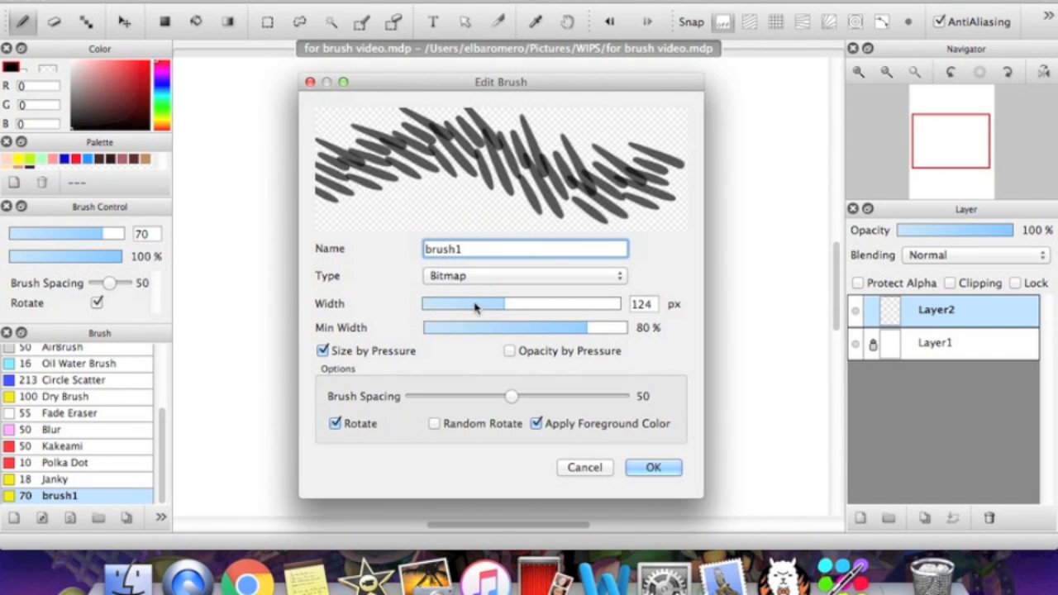
click(477, 307)
click(461, 306)
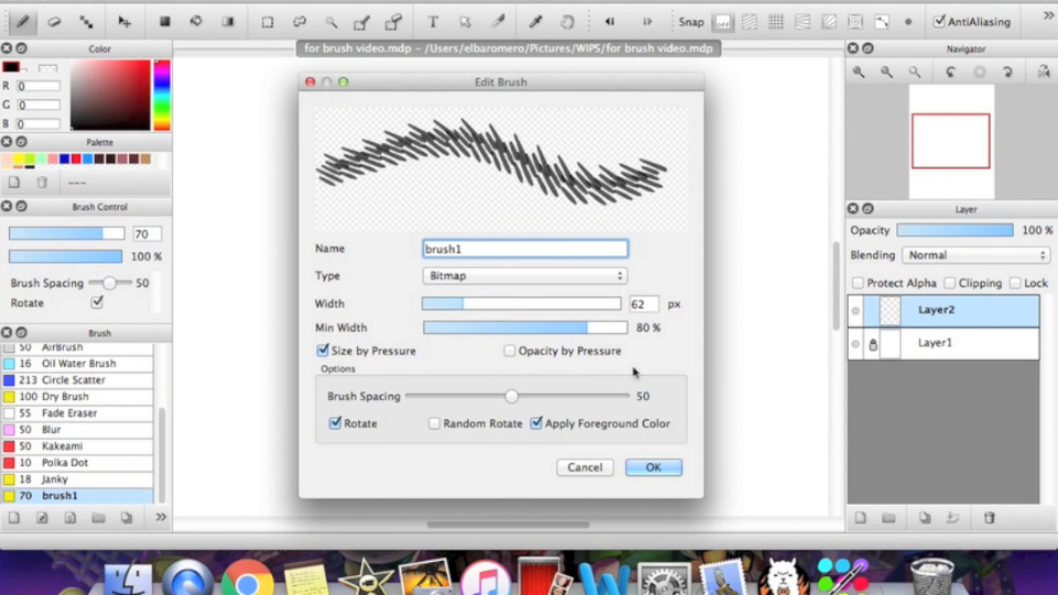
click(666, 472)
Reduce brush1's size to 16.8 in Brush Control and check the matching width in its brush settings.
click(64, 237)
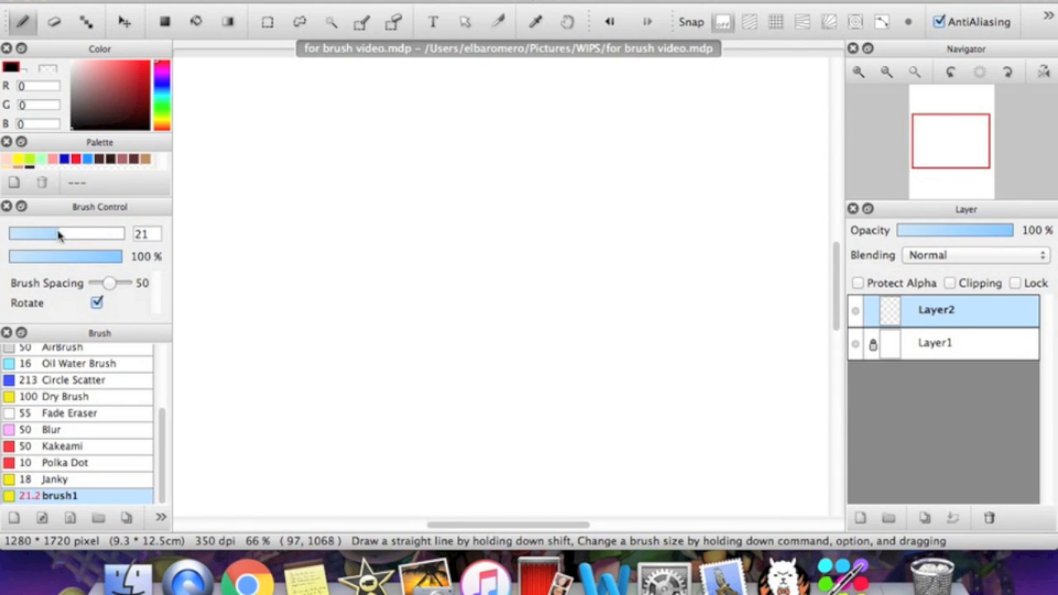
click(59, 238)
double_click(66, 495)
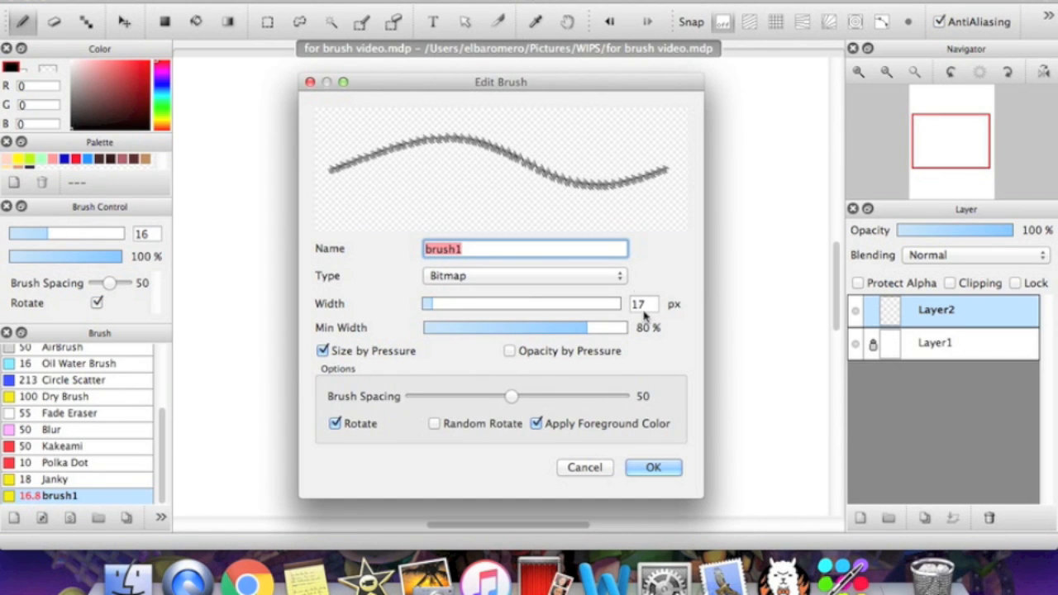
click(584, 468)
Set brush1's size to 78.6 in Brush Control and open its brush settings.
click(105, 240)
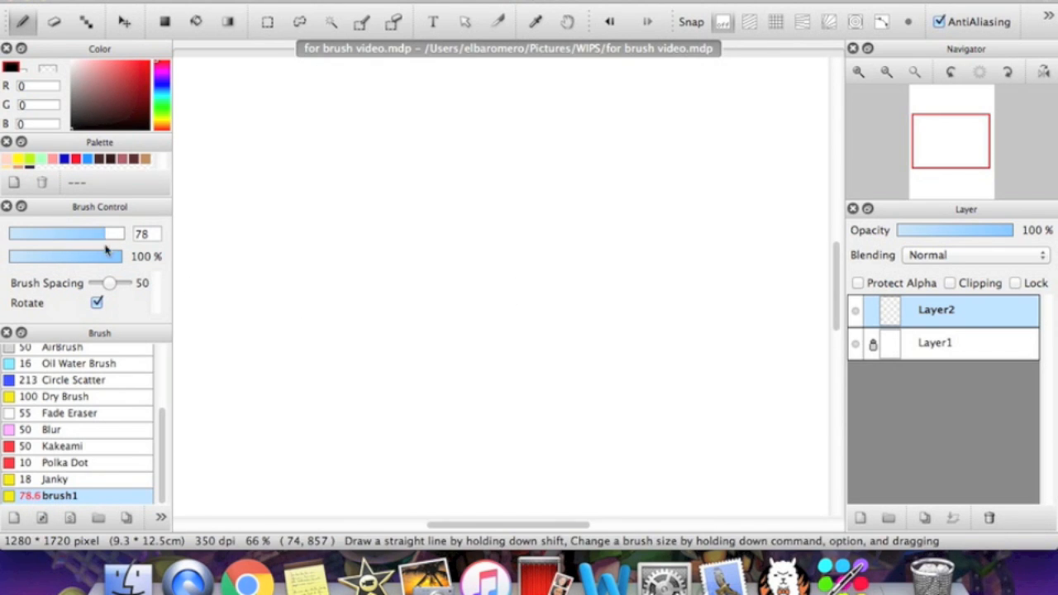
double_click(86, 495)
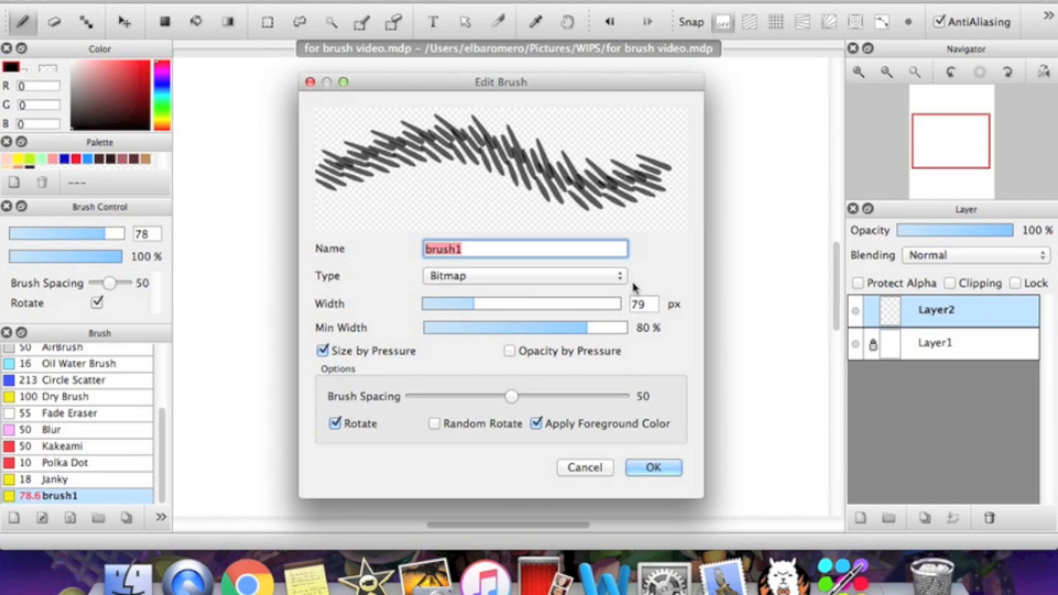
Lower brush1's minimum width gradually to 1%, comparing the tapering in the stroke preview.
click(523, 328)
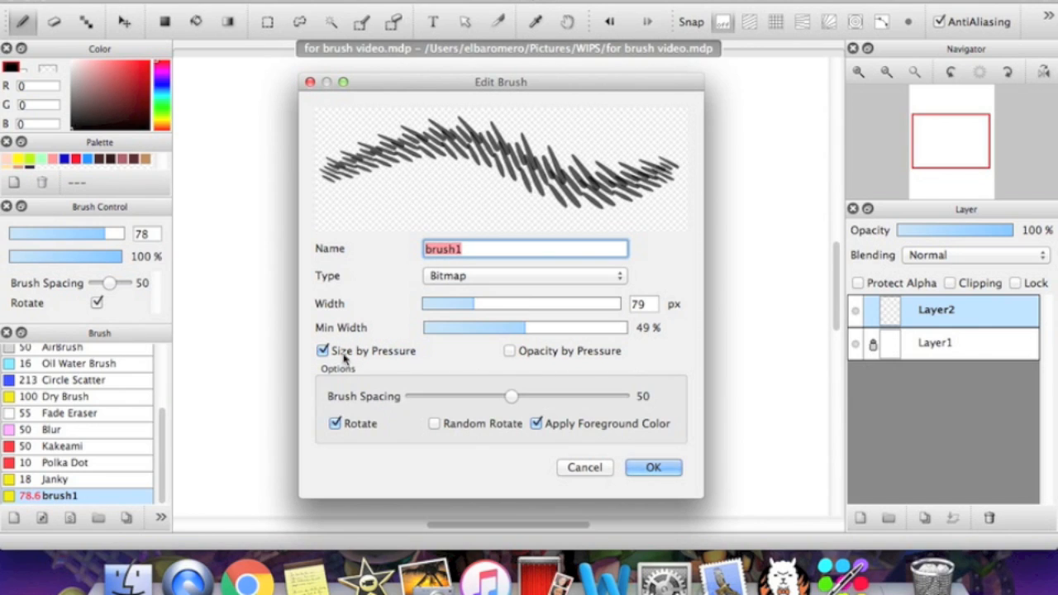
click(478, 328)
click(459, 328)
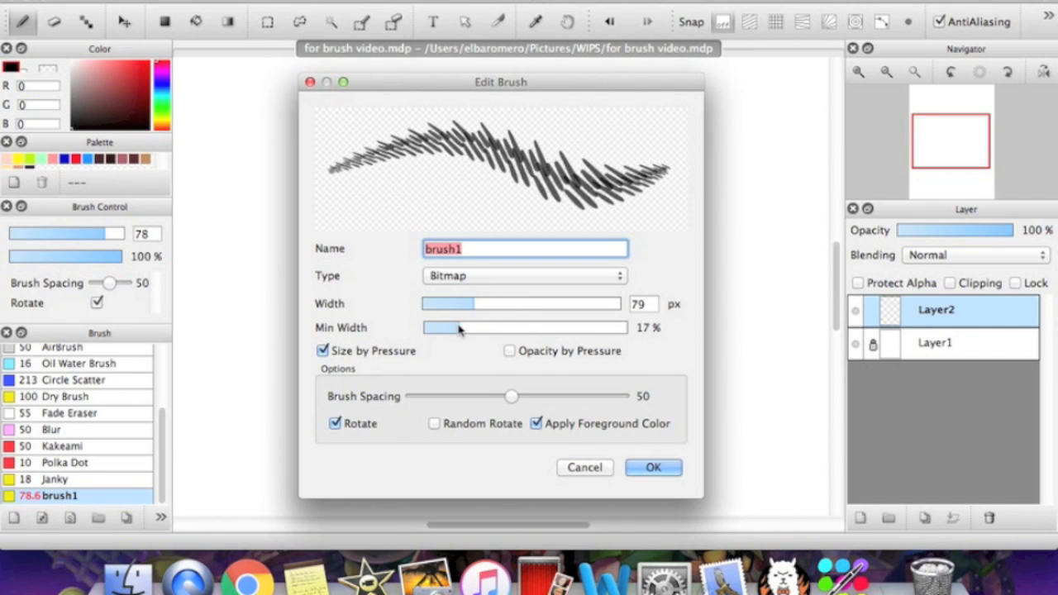
click(446, 328)
click(437, 329)
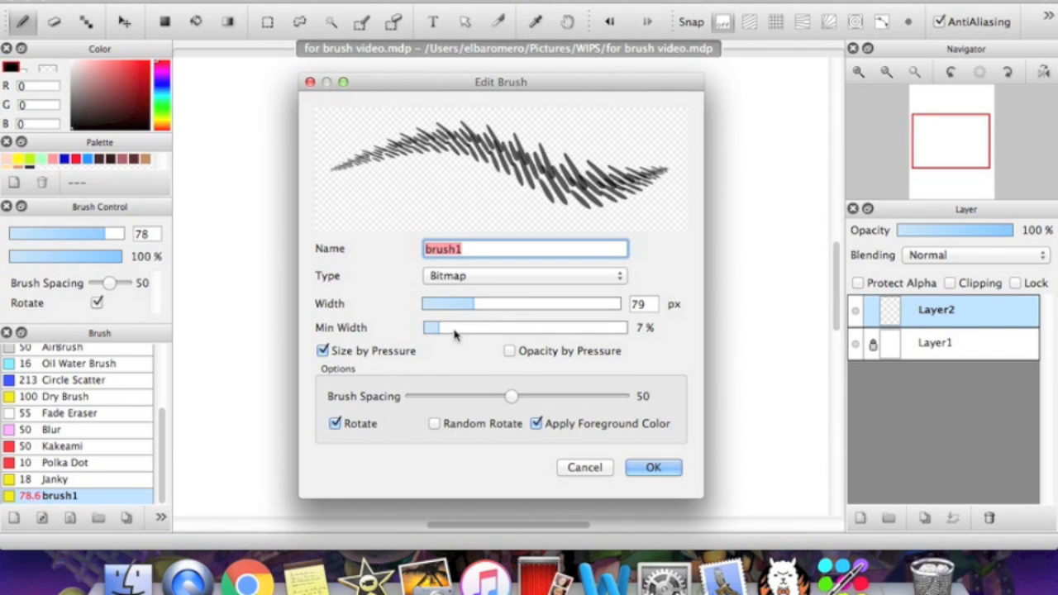
click(444, 328)
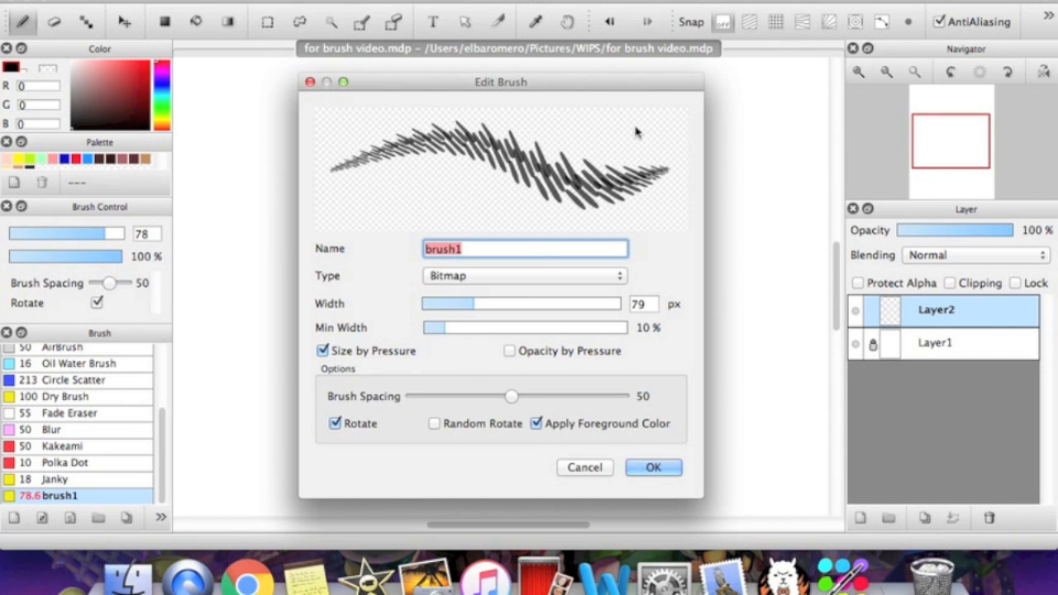
drag(472, 329, 428, 328)
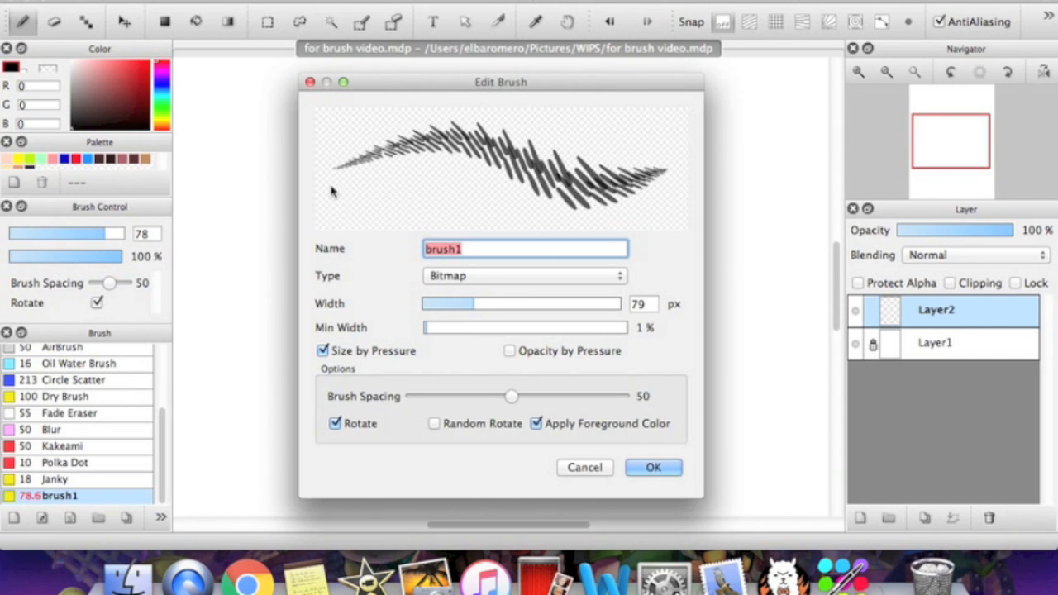
Try a minimum width of 98% for brush1, set it to 22%, and switch Size by Pressure off and on again.
click(625, 329)
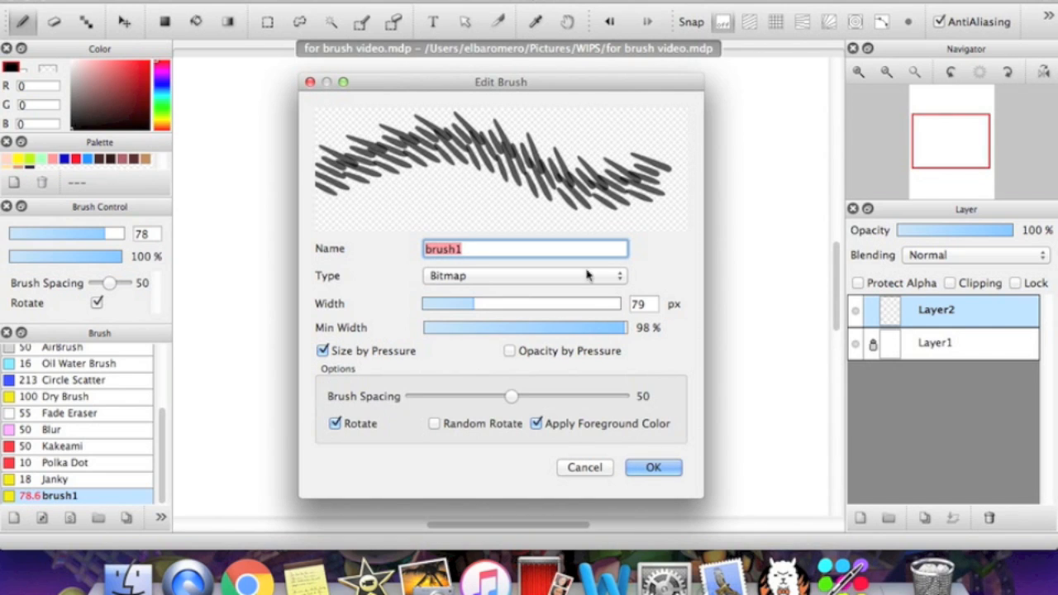
click(469, 328)
click(357, 355)
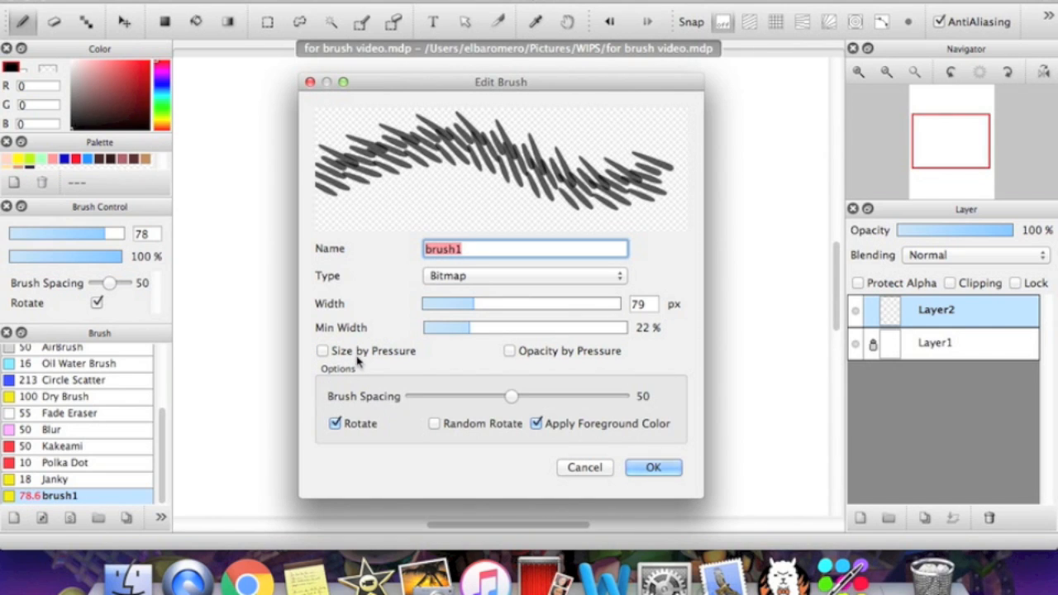
click(355, 357)
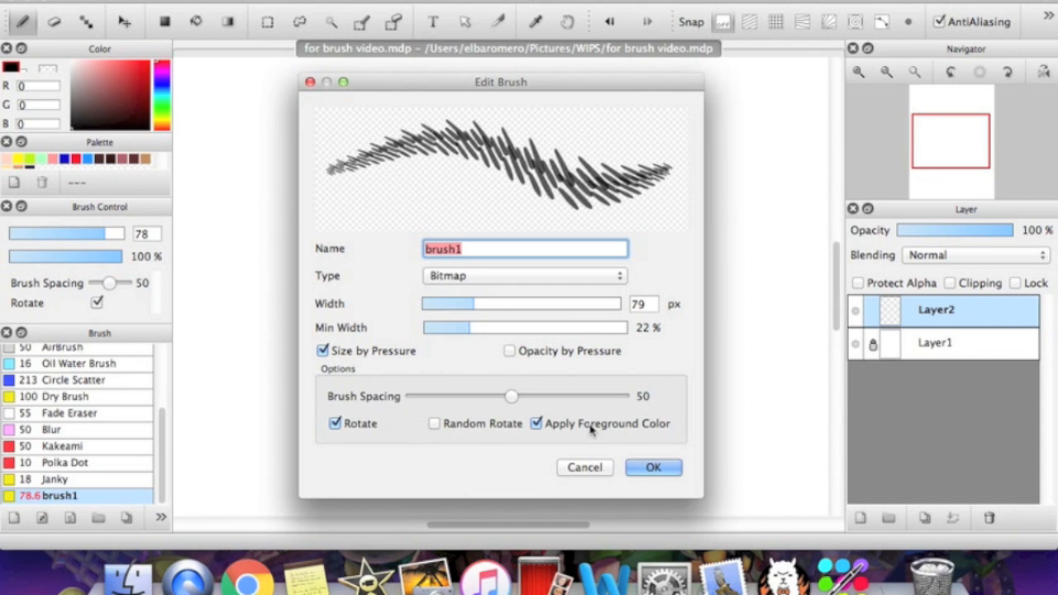
Enable Opacity by Pressure for brush1 and lower its minimum width to 8%.
click(566, 352)
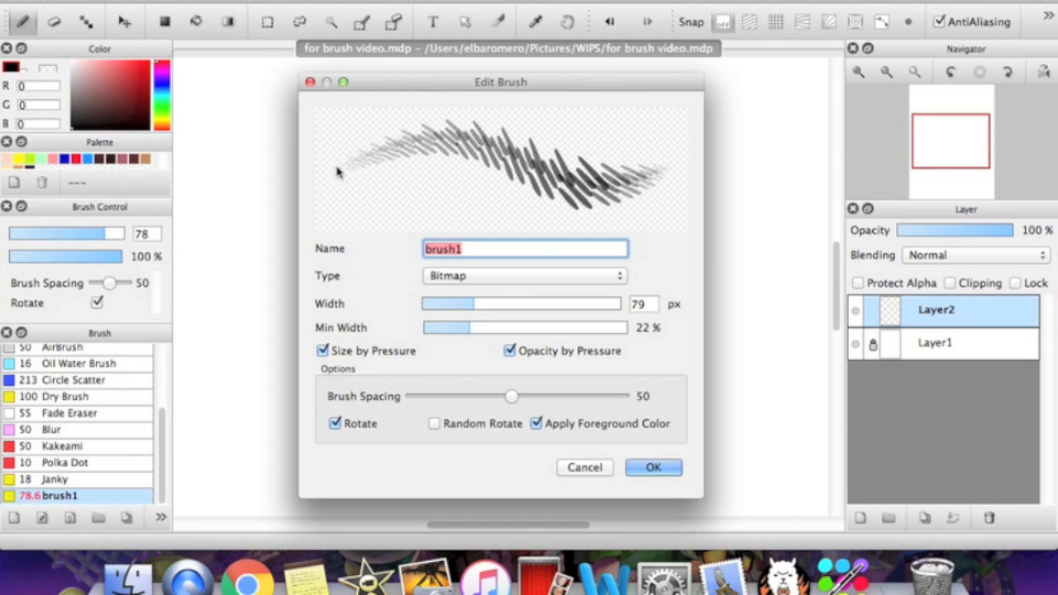
drag(448, 329, 440, 330)
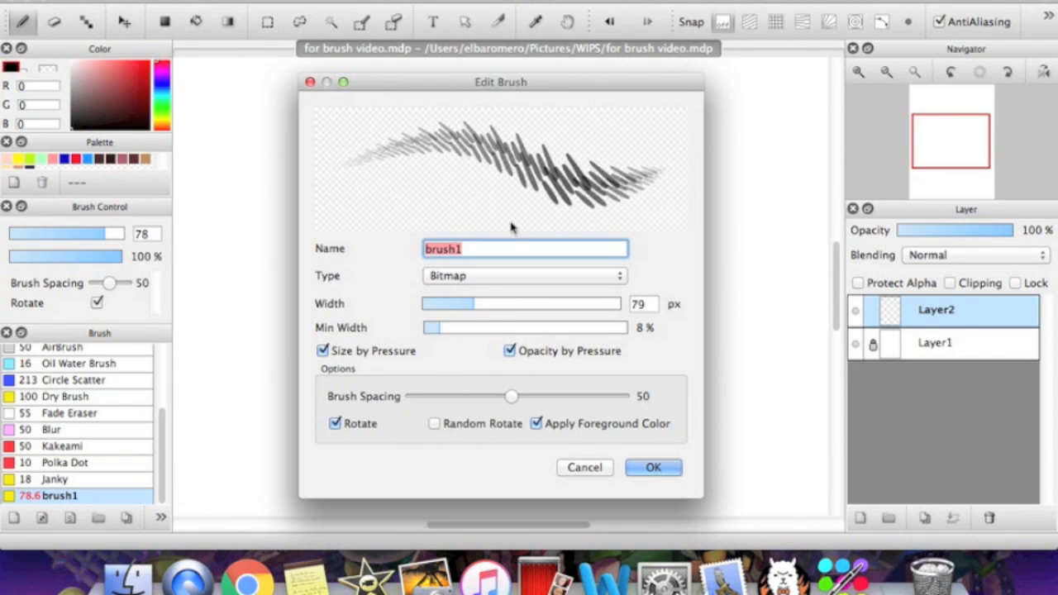
Reduce brush1's brush spacing to 10 and apply the edited brush settings.
click(455, 394)
drag(430, 402, 433, 394)
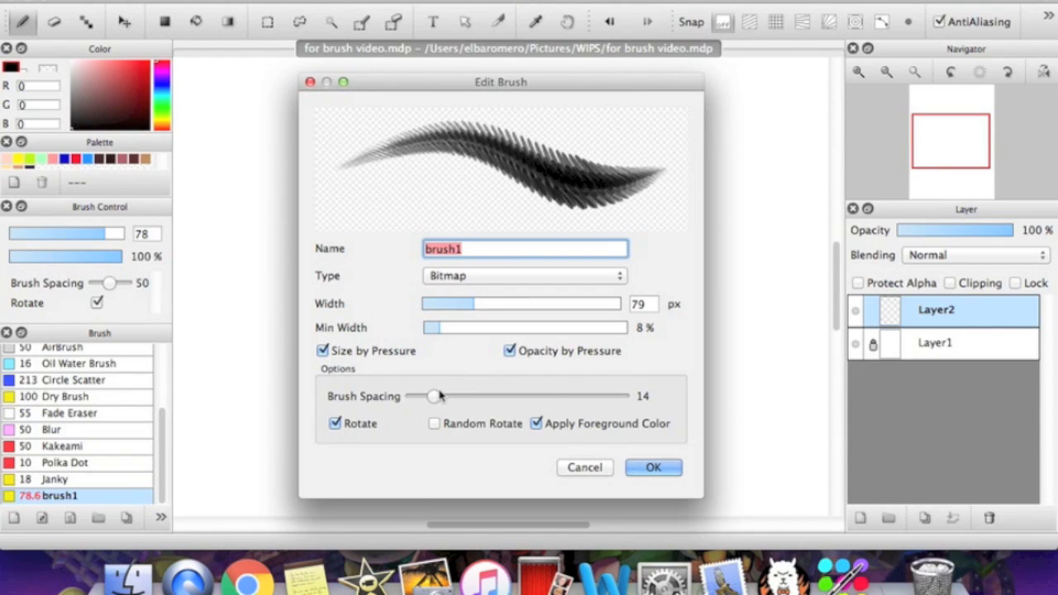
drag(438, 400, 421, 397)
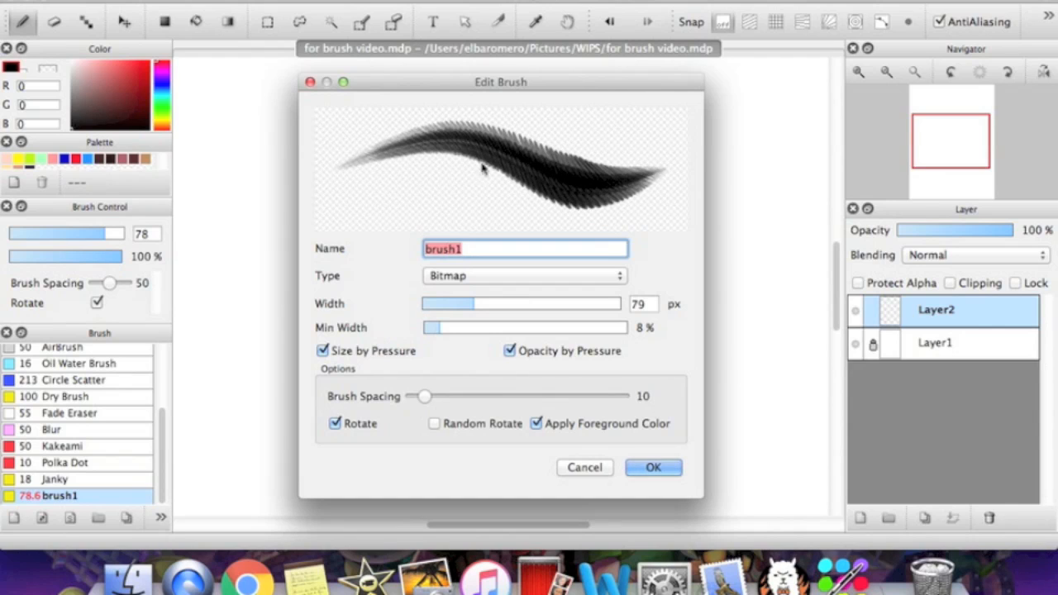
click(665, 468)
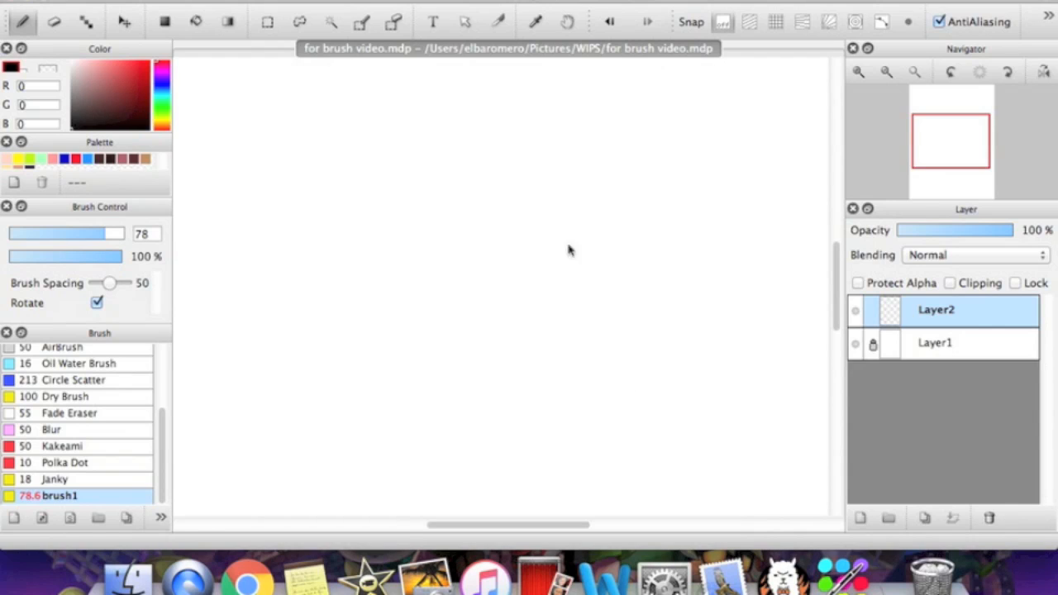
Pick the lineart red from the palette, then paint a zigzag test stroke on Layer2 and undo it.
click(75, 159)
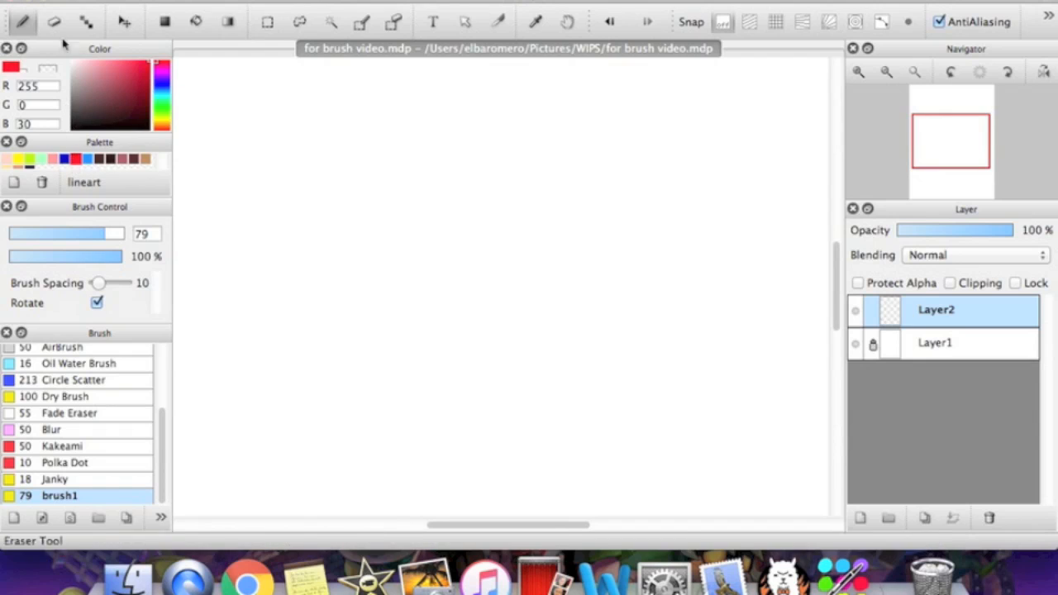
drag(234, 226, 250, 218)
mouse_move(341, 175)
mouse_down()
mouse_move(405, 302)
mouse_move(607, 289)
mouse_move(531, 496)
mouse_up()
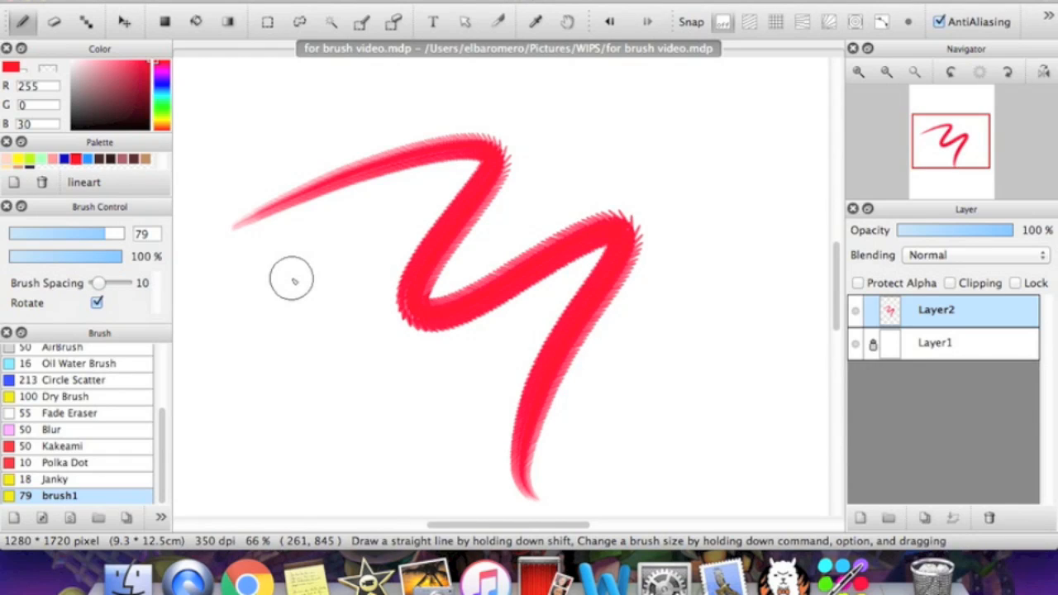
key(super+z)
Paint a wavy horizontal test stroke across the middle of the canvas and add short light dabs along its lower edge.
mouse_move(288, 262)
mouse_down()
mouse_move(385, 267)
mouse_move(592, 232)
mouse_move(703, 248)
mouse_move(709, 206)
mouse_move(719, 218)
mouse_up()
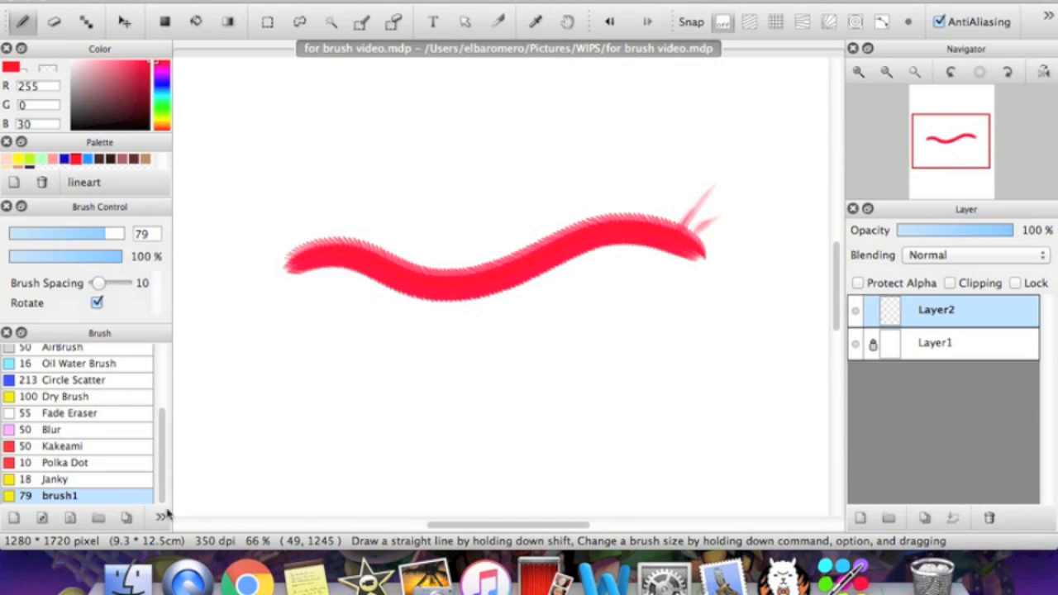
mouse_move(347, 266)
mouse_down()
mouse_move(379, 278)
mouse_move(433, 313)
mouse_up()
drag(496, 288, 498, 299)
drag(560, 264, 558, 278)
mouse_move(600, 248)
mouse_down()
mouse_move(598, 262)
mouse_move(652, 266)
mouse_up()
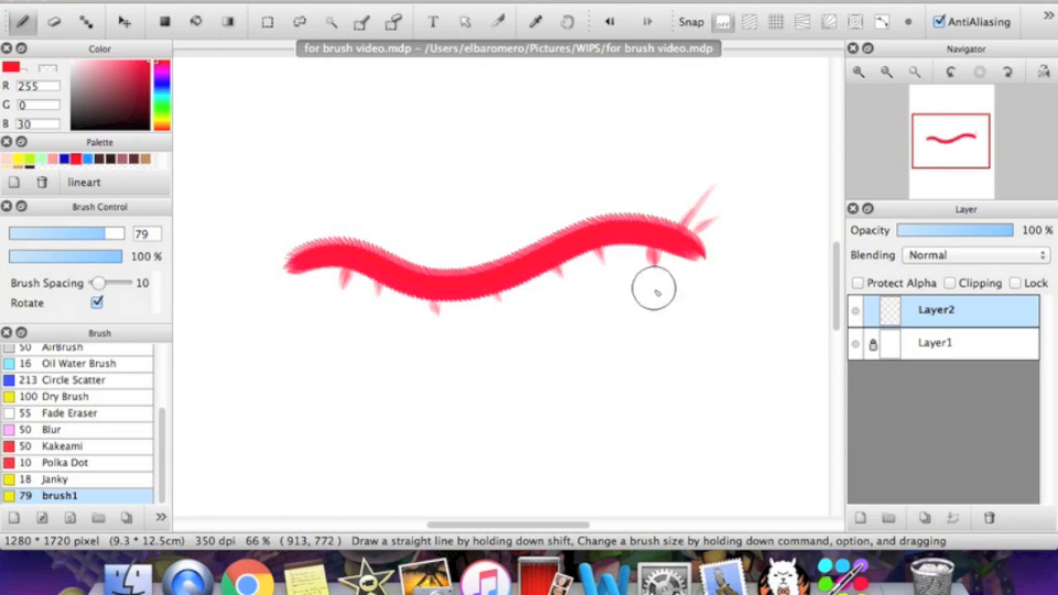
Set brush1's spacing to 100 and paint a test stroke of separate marks below the thick wavy stroke.
double_click(116, 496)
mouse_move(511, 79)
mouse_down()
mouse_move(189, 46)
mouse_move(308, 25)
mouse_up()
click(134, 354)
click(324, 333)
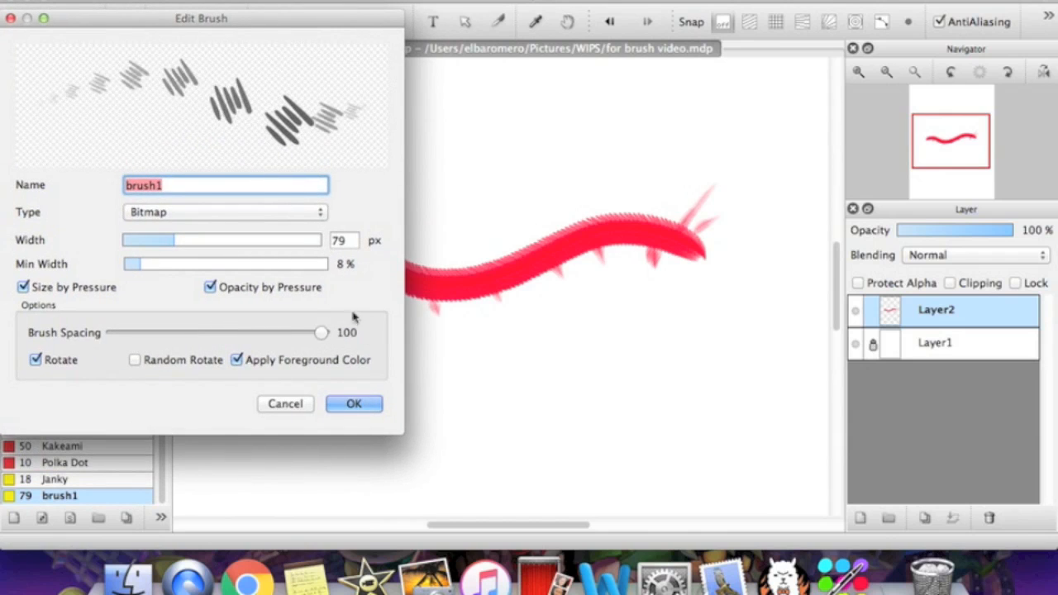
click(353, 400)
mouse_move(280, 383)
mouse_down()
mouse_move(479, 392)
mouse_move(785, 388)
mouse_up()
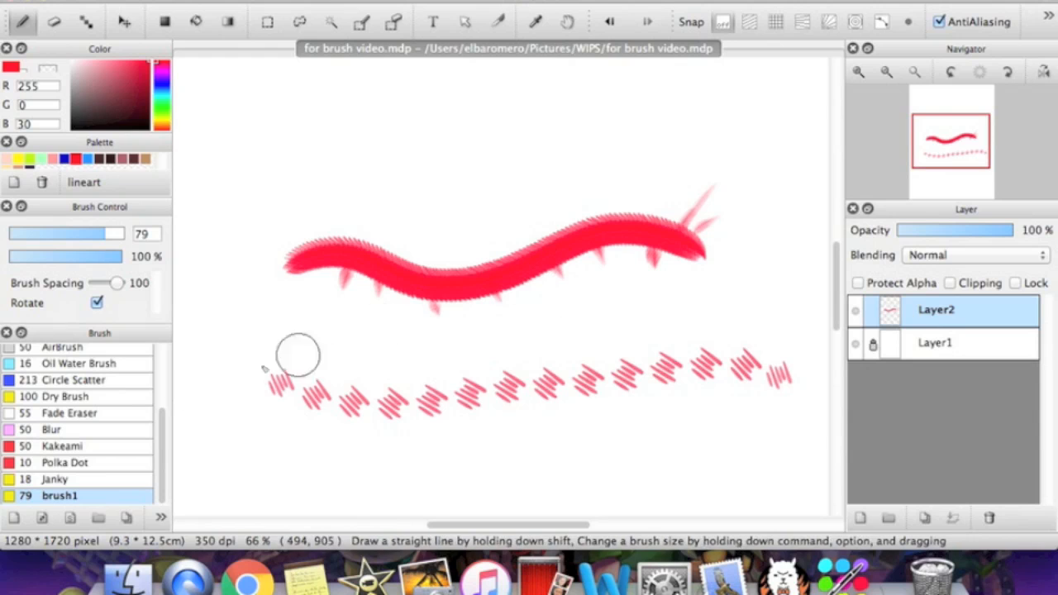
Reopen brush1's settings and set its brush spacing to 65.
double_click(95, 495)
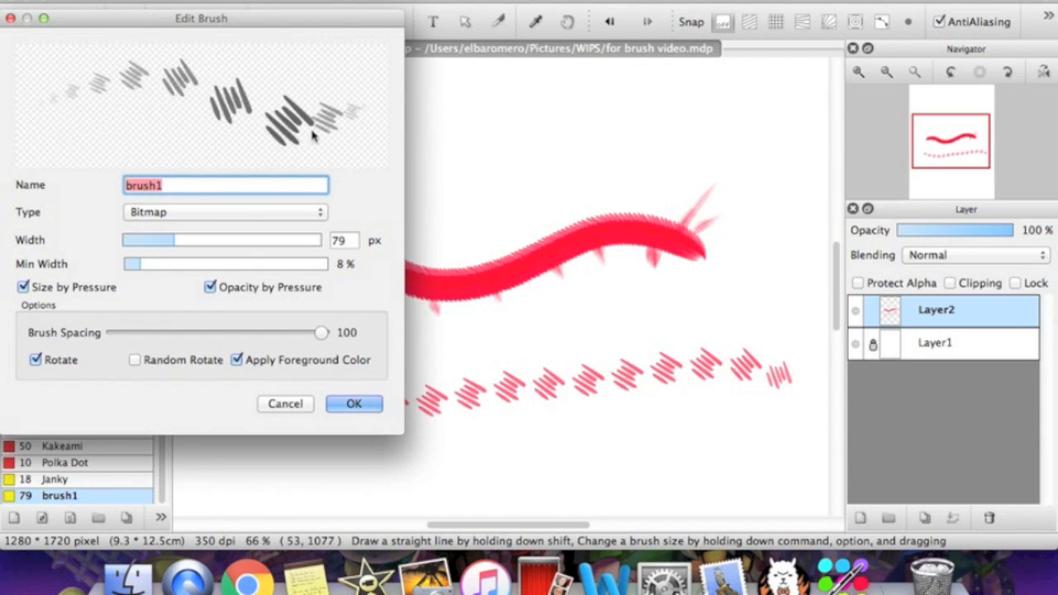
mouse_move(317, 22)
mouse_down()
mouse_move(372, 43)
mouse_move(380, 76)
mouse_move(346, 73)
mouse_up()
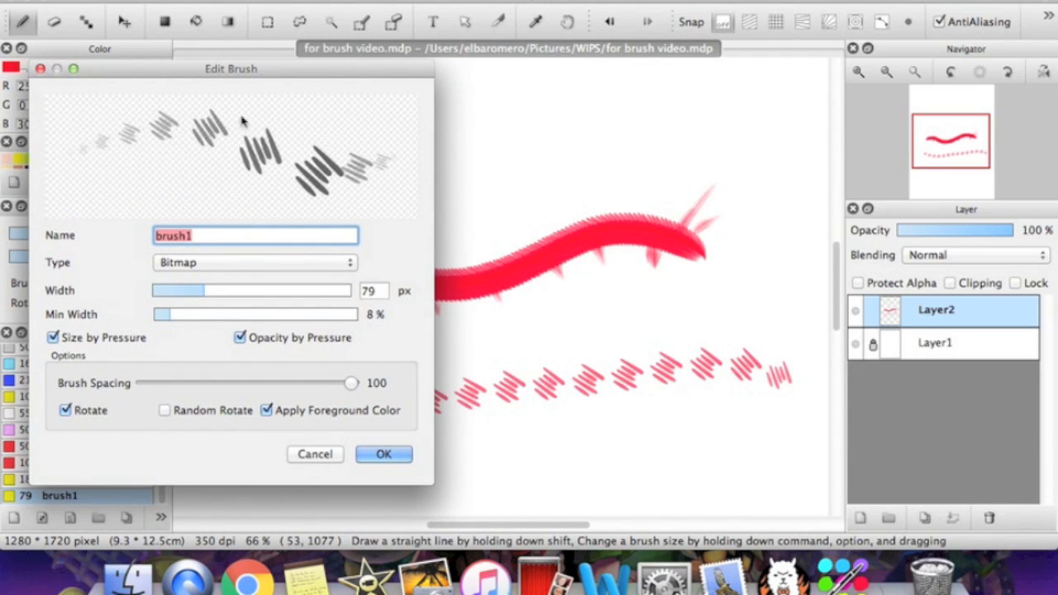
click(275, 383)
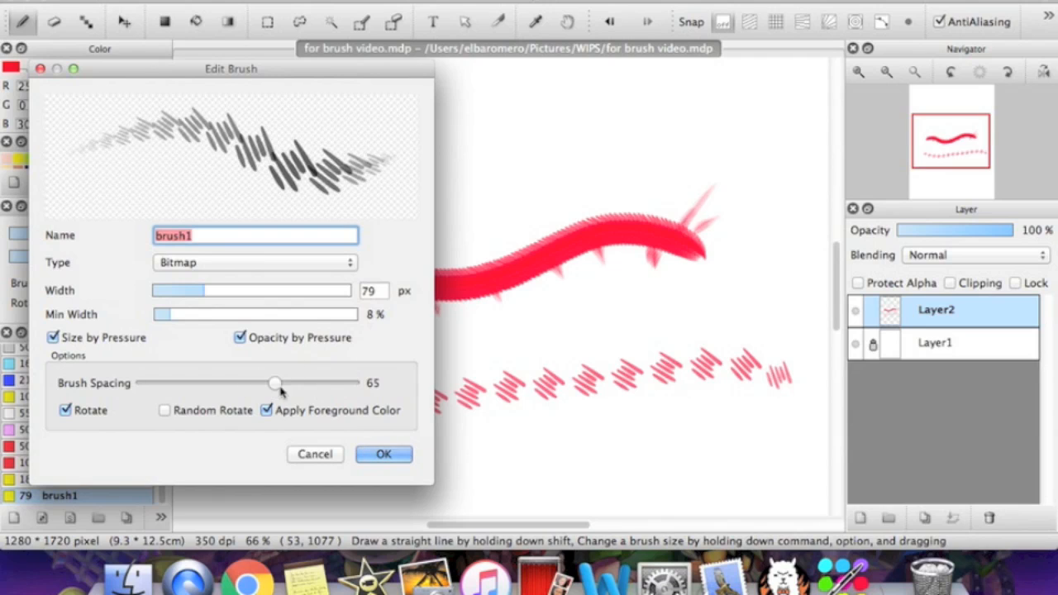
Compare the preview with Rotate off and on, leave Rotate off, and paint a test stroke above the thick wavy one.
click(92, 412)
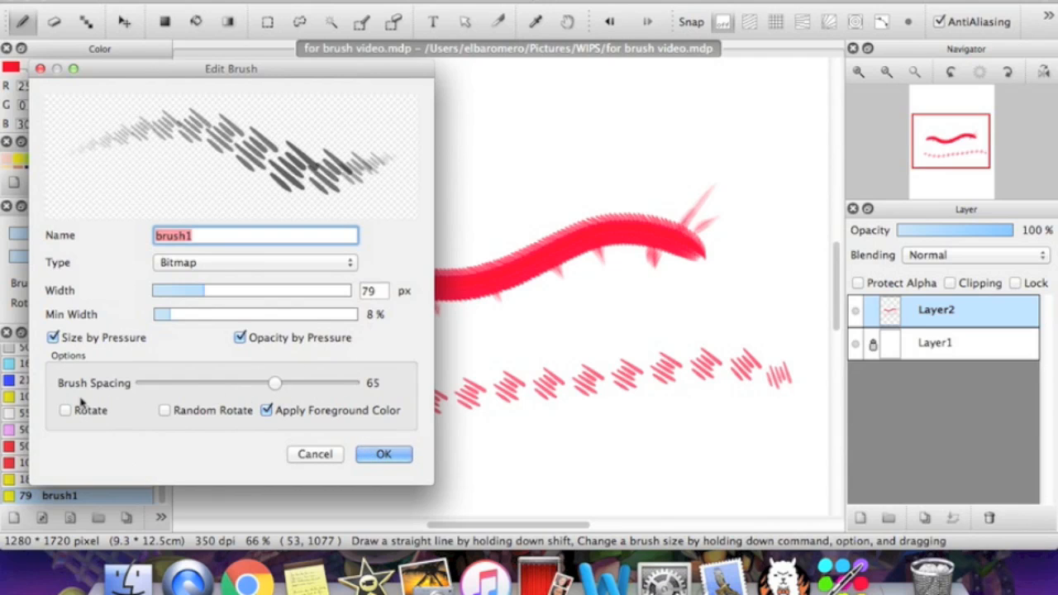
click(95, 413)
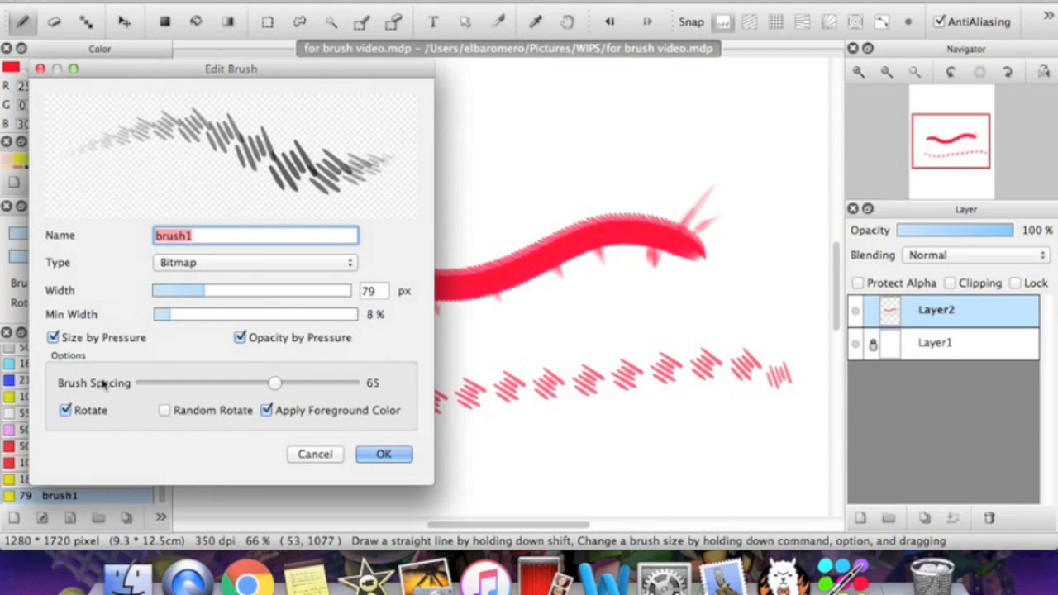
click(84, 414)
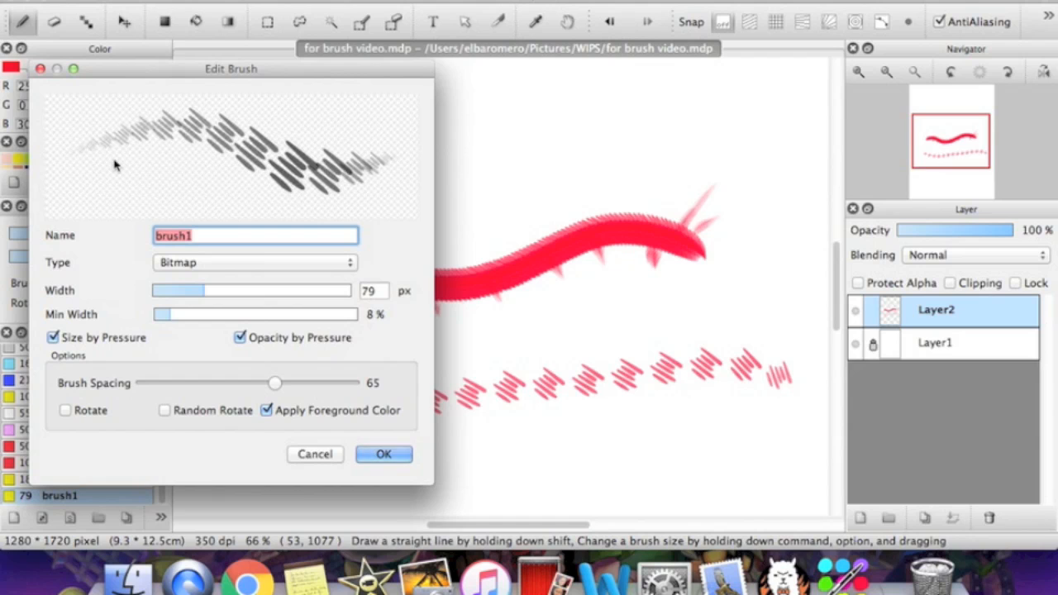
click(379, 465)
mouse_move(265, 147)
mouse_down()
mouse_move(663, 139)
mouse_move(825, 213)
mouse_up()
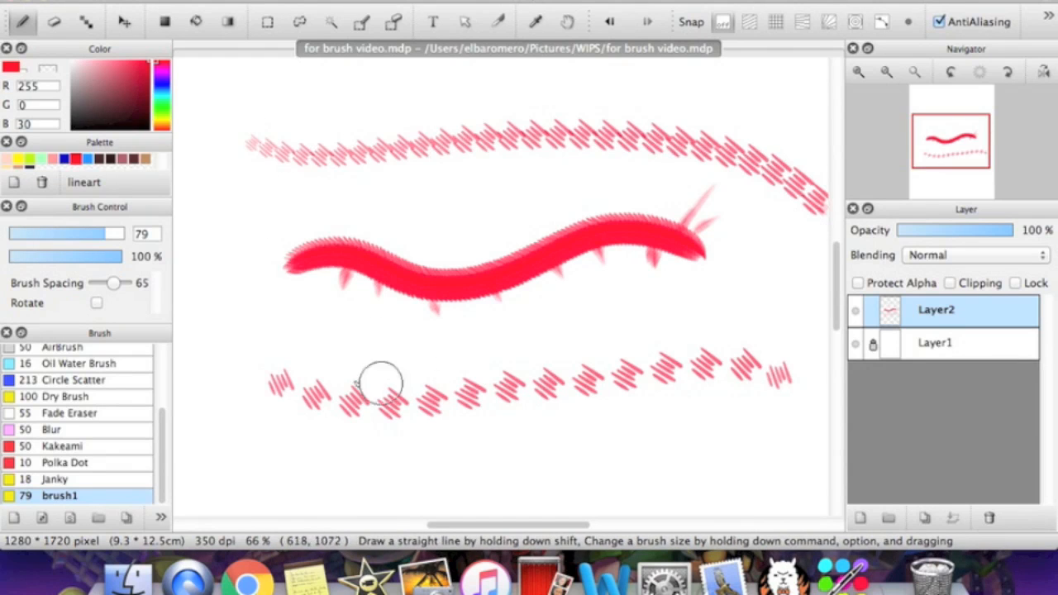
Enable Random Rotate for brush1 and paint two test strokes, one just above the thick wavy stroke and one below the spaced marks.
double_click(75, 495)
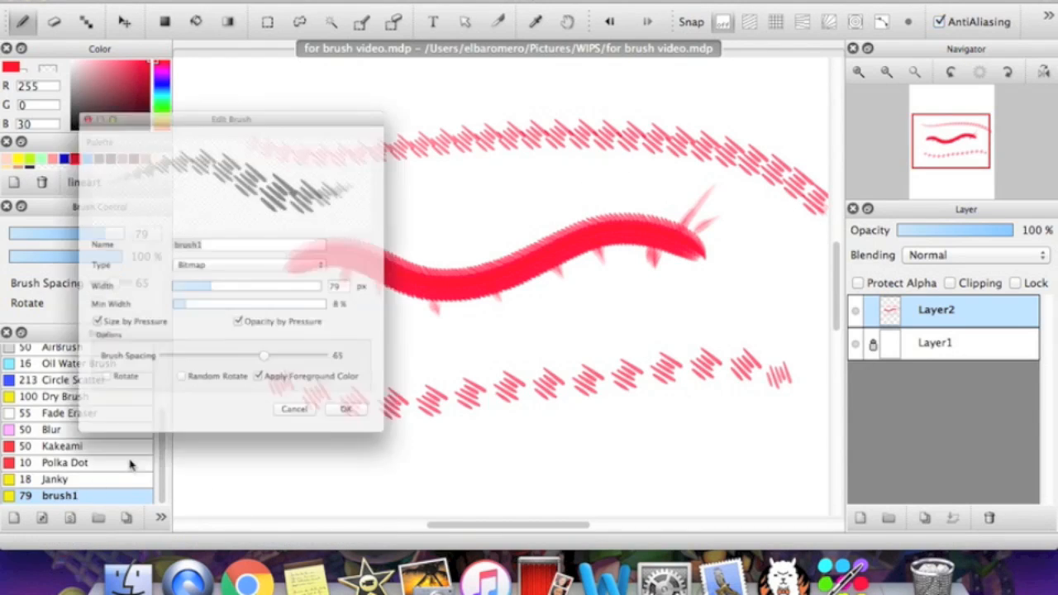
click(165, 411)
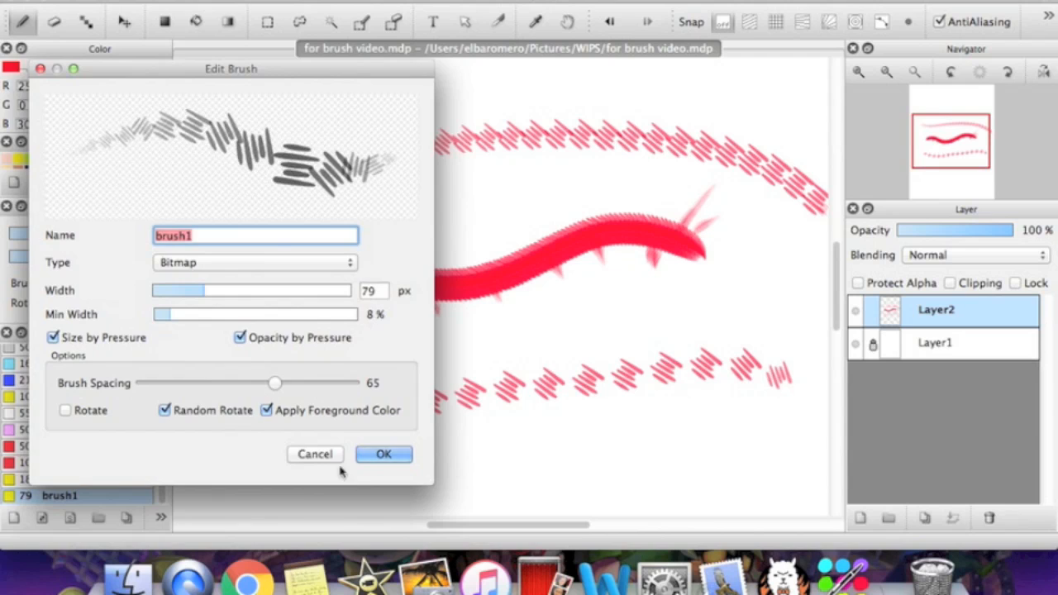
click(378, 453)
mouse_move(211, 219)
mouse_down()
mouse_move(454, 204)
mouse_move(583, 189)
mouse_move(646, 167)
mouse_move(668, 200)
mouse_up()
mouse_move(208, 446)
mouse_down()
mouse_move(583, 465)
mouse_move(718, 451)
mouse_up()
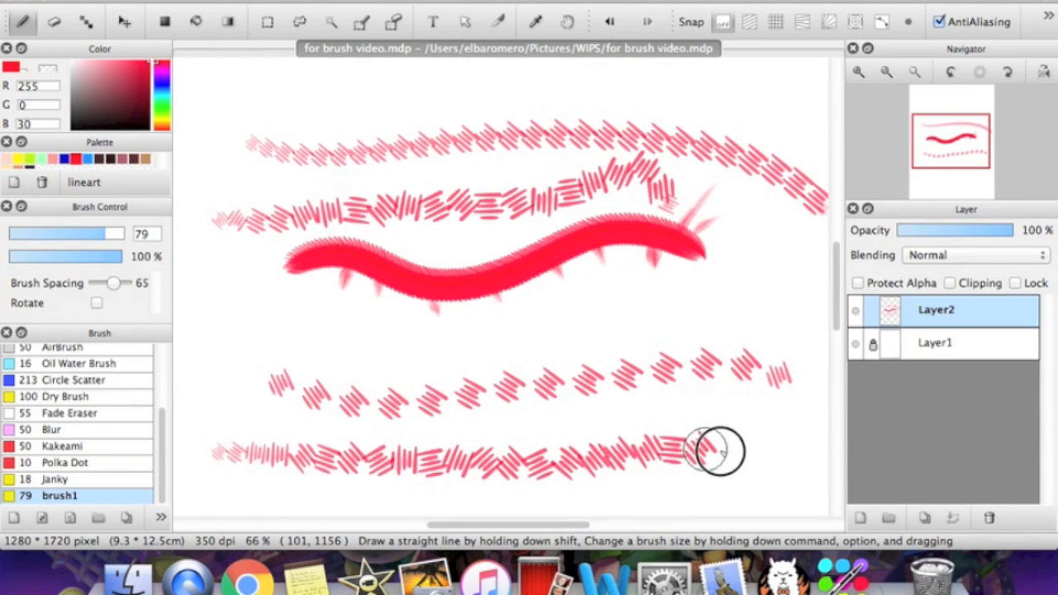
Disable Apply Foreground Color for brush1 and paint a short test stroke near the canvas's upper edge.
double_click(81, 496)
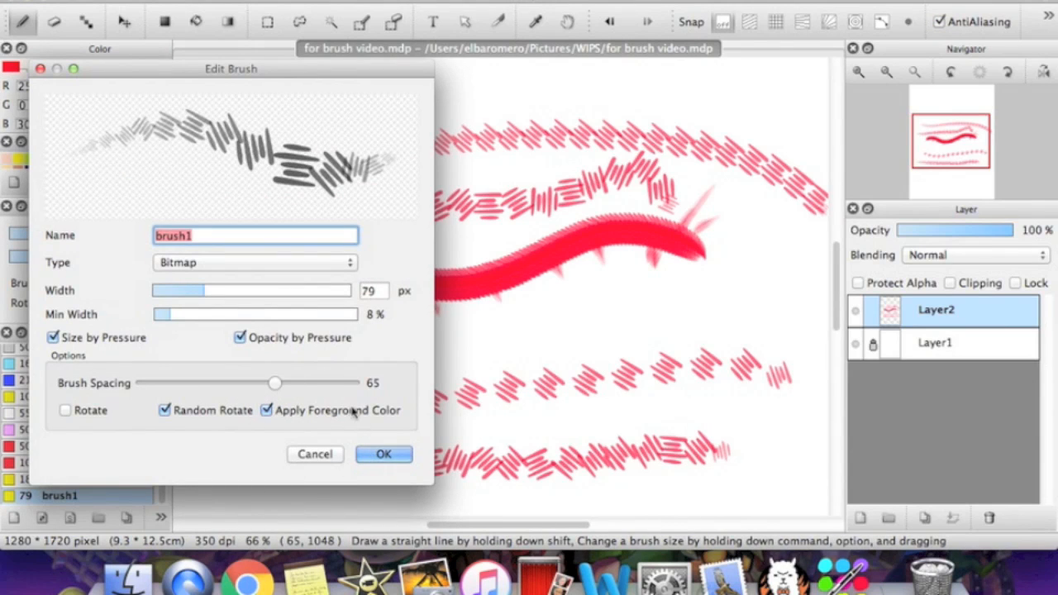
click(266, 410)
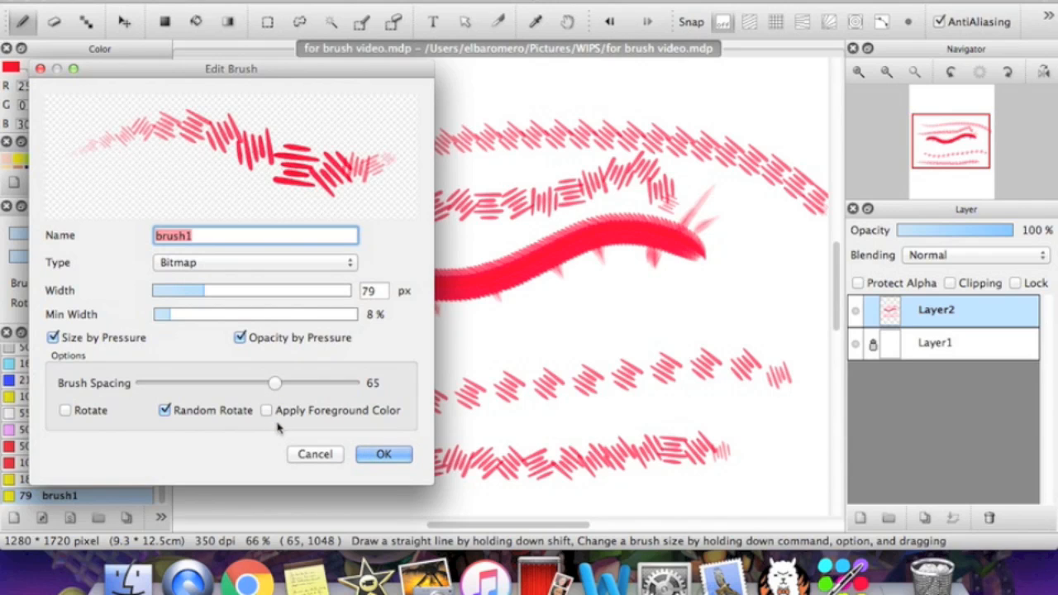
click(374, 453)
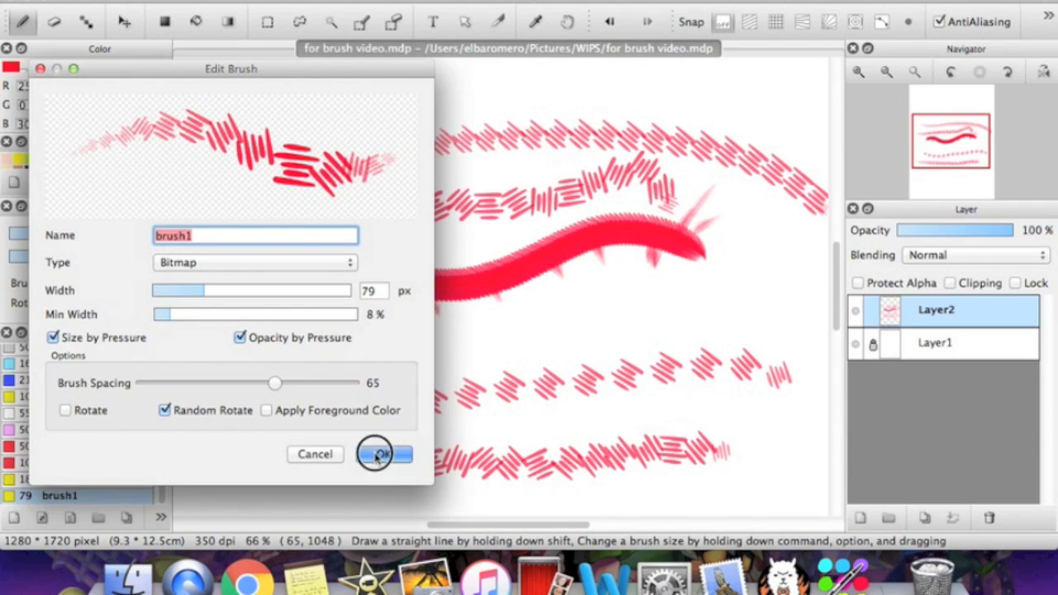
drag(318, 97, 634, 88)
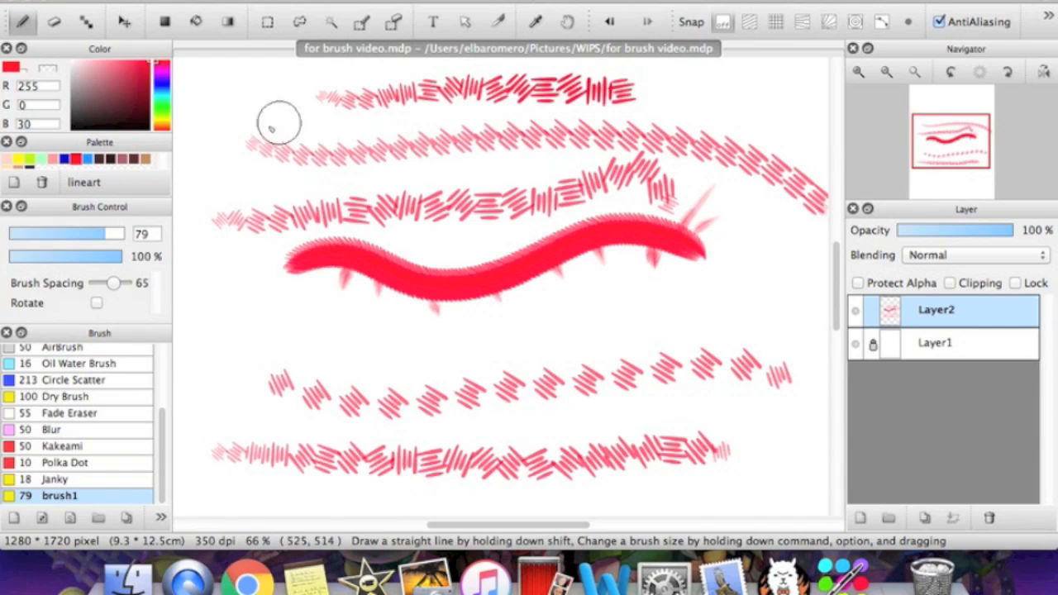
Pick the dark blue Filler color from the palette and paint two more test strokes with brush1.
click(64, 159)
mouse_move(240, 97)
mouse_down()
mouse_move(320, 120)
mouse_move(394, 135)
mouse_move(500, 116)
mouse_move(741, 114)
mouse_move(792, 151)
mouse_move(708, 216)
mouse_move(628, 332)
mouse_move(664, 385)
mouse_up()
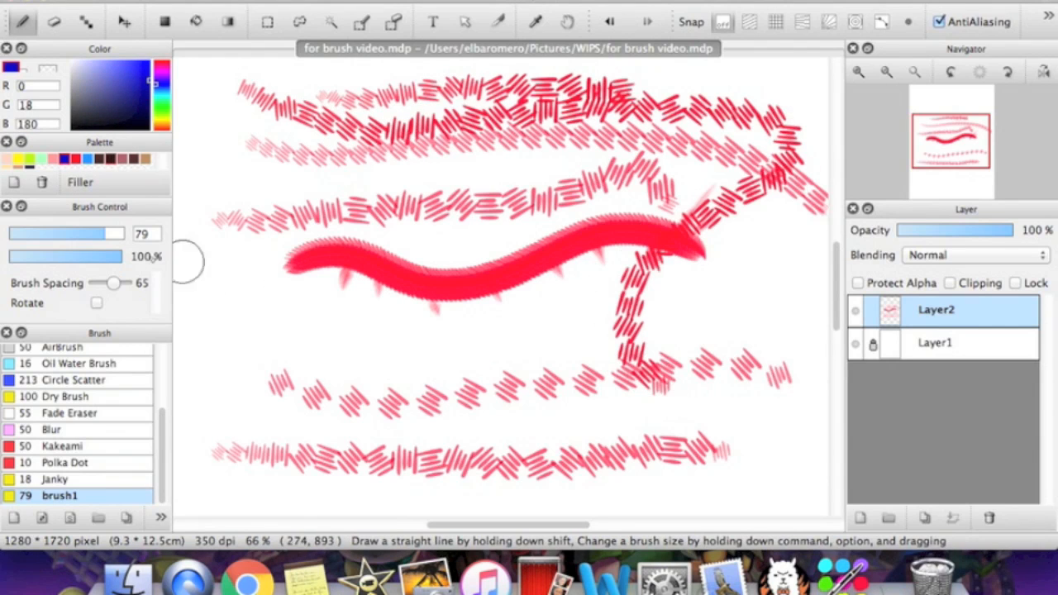
mouse_move(213, 306)
mouse_down()
mouse_move(363, 354)
mouse_move(529, 350)
mouse_up()
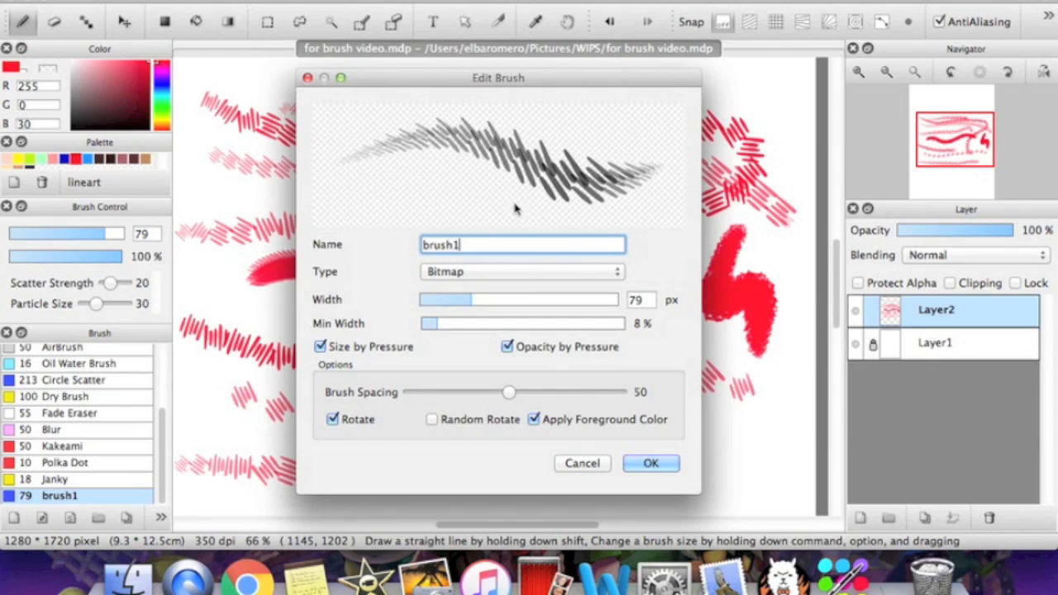
Try the Bitmap Watercolor, Scatter and Scatter Watercolor types for brush1, comparing each stroke preview.
click(479, 279)
click(472, 291)
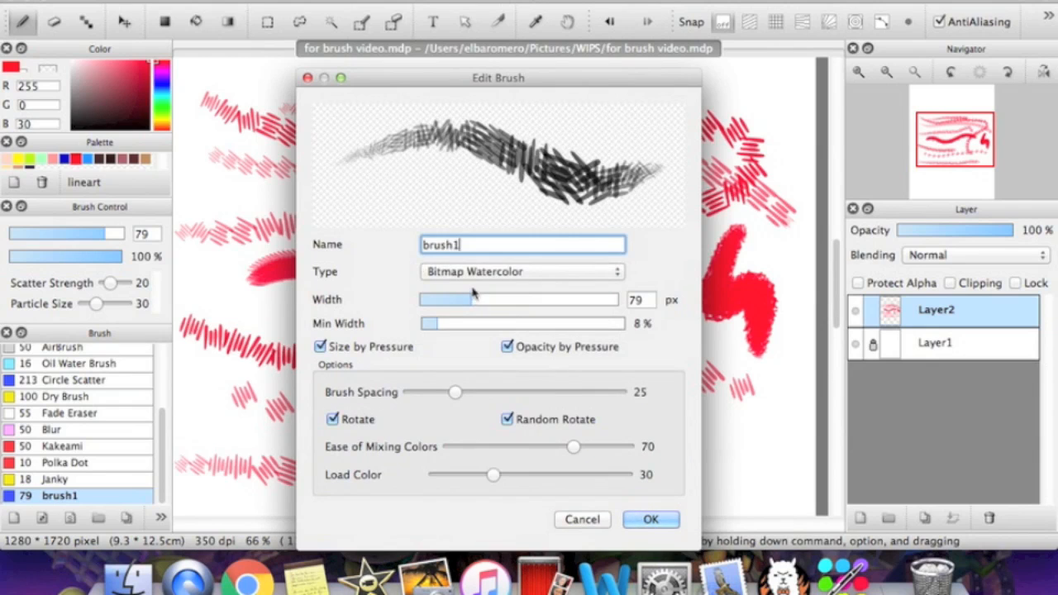
click(468, 273)
click(467, 288)
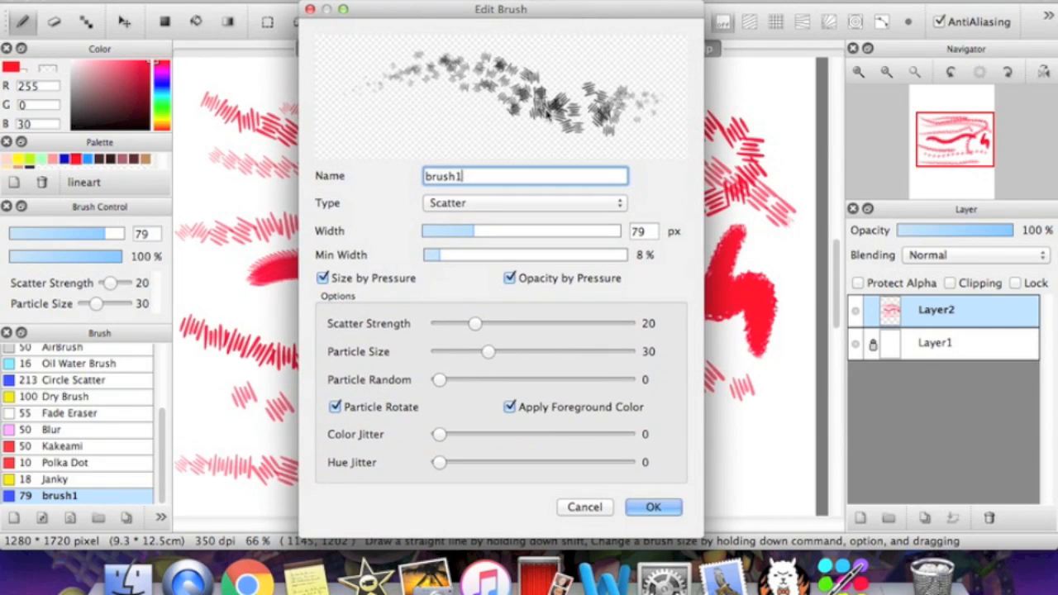
click(497, 196)
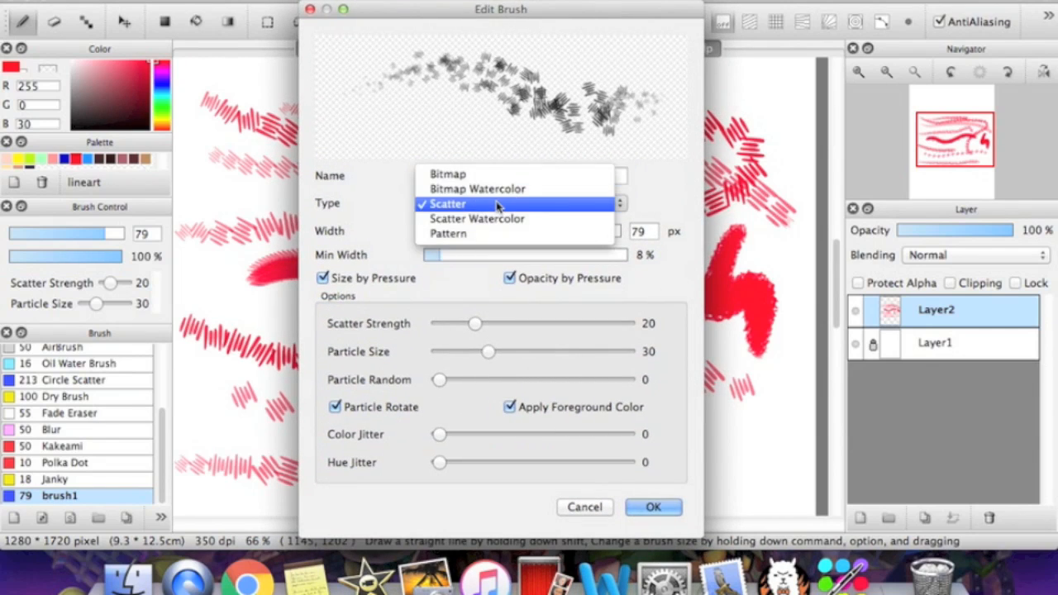
click(453, 221)
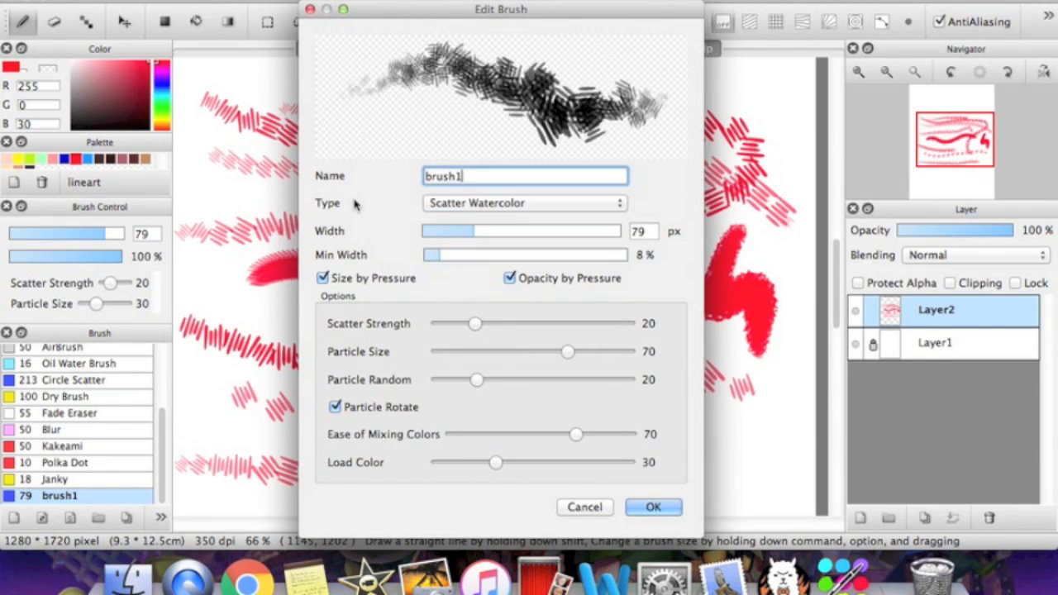
Change brush1's type to Pattern, try a width of 131 px, and set the width to 54 px.
click(433, 207)
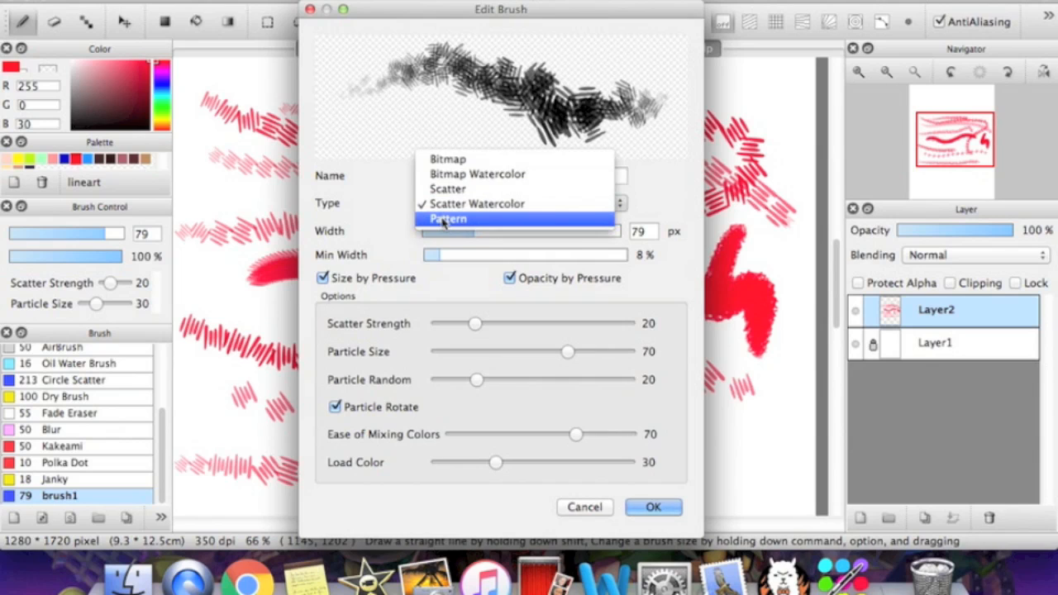
click(444, 220)
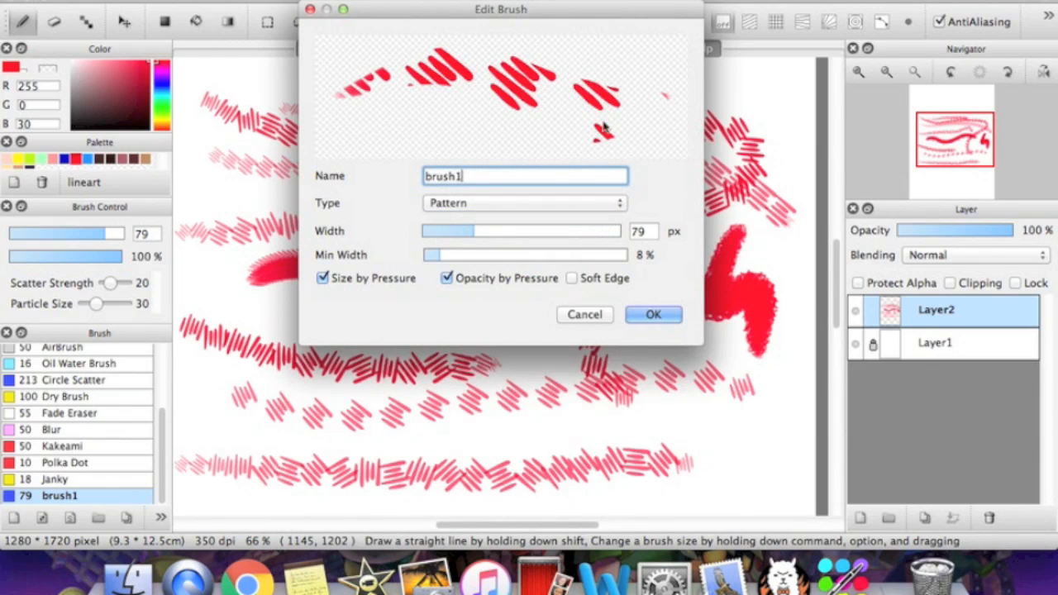
click(509, 231)
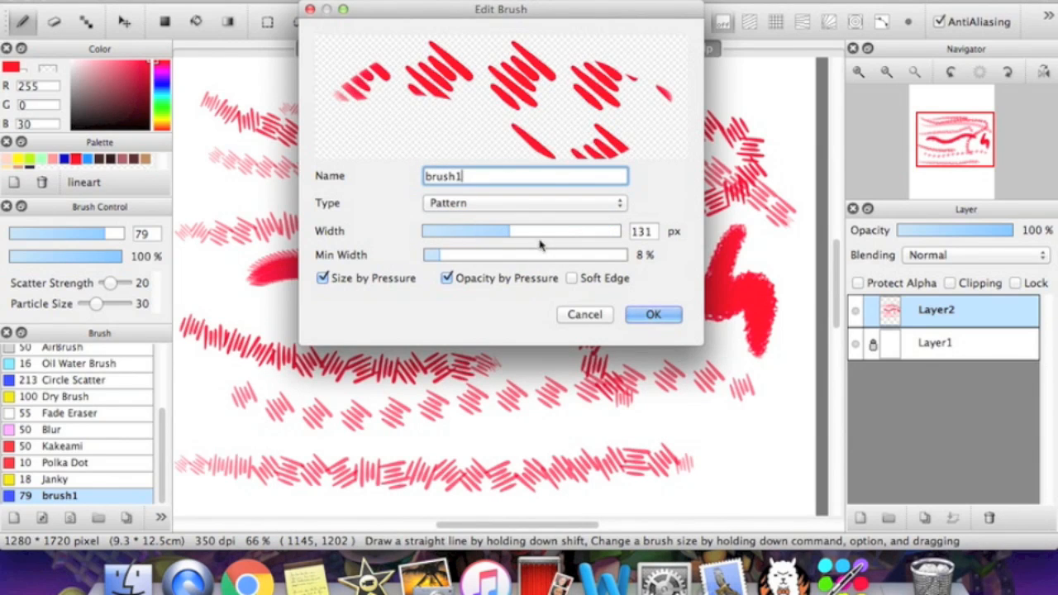
click(457, 231)
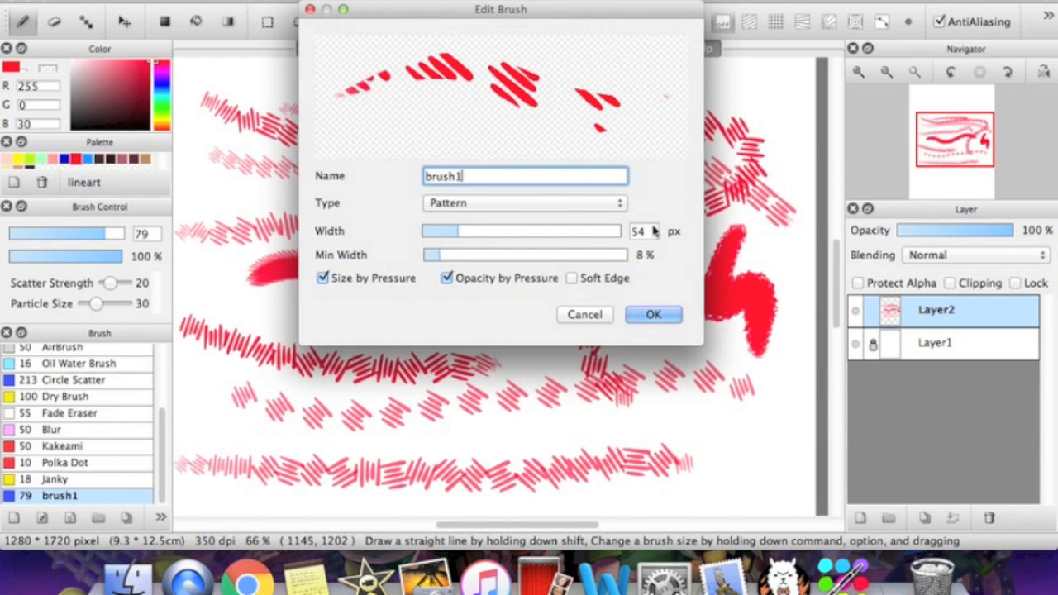
Accept the brush1 settings, add a new layer above Layer2 and hide Layer2.
click(657, 314)
click(860, 518)
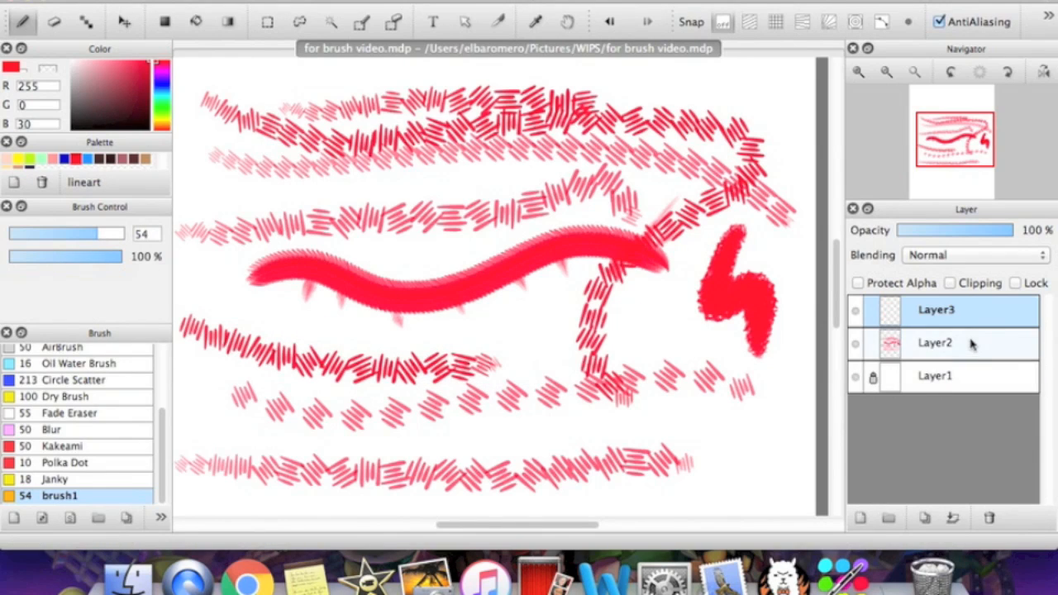
click(933, 343)
click(856, 342)
click(940, 312)
Paint two rows of red scribble pattern across the upper canvas with brush1 at width 54.
click(886, 72)
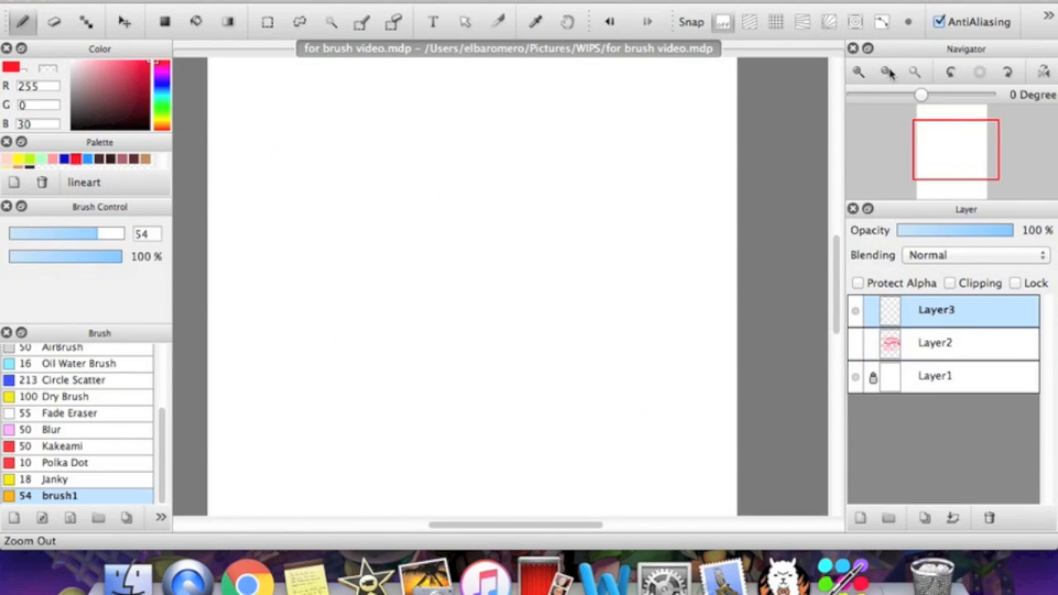
click(859, 72)
drag(203, 165, 265, 172)
mouse_move(348, 166)
mouse_down()
mouse_move(719, 154)
mouse_move(626, 179)
mouse_move(332, 192)
mouse_move(212, 181)
mouse_move(288, 207)
mouse_move(614, 204)
mouse_move(727, 176)
mouse_move(696, 130)
mouse_move(470, 123)
mouse_move(203, 135)
mouse_move(351, 156)
mouse_up()
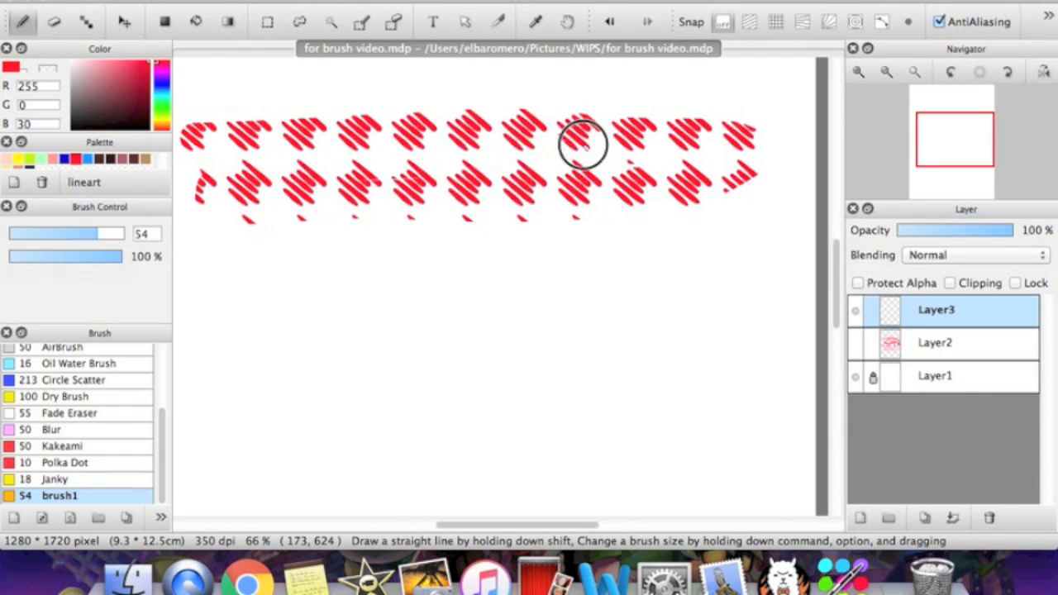
Raise brush1's width to 1000 and cover the whole canvas with the red scribble pattern.
click(888, 73)
click(887, 73)
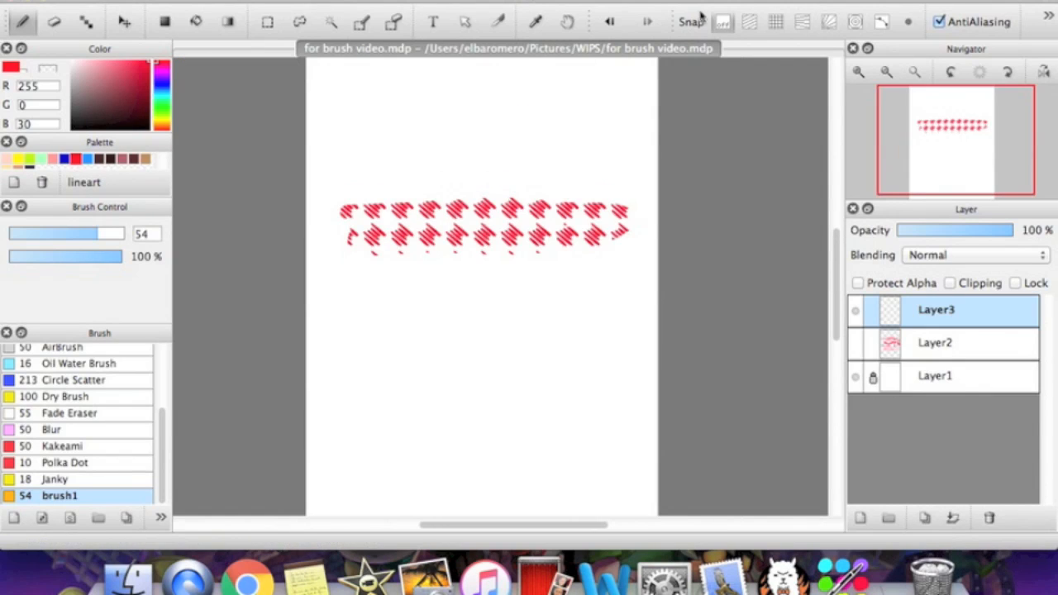
mouse_move(113, 233)
mouse_down()
mouse_move(165, 236)
mouse_move(229, 265)
mouse_up()
mouse_move(353, 349)
mouse_down()
mouse_move(385, 366)
mouse_move(576, 369)
mouse_move(671, 263)
mouse_move(513, 90)
mouse_move(314, 113)
mouse_move(339, 463)
mouse_up()
mouse_move(951, 156)
mouse_down()
mouse_move(953, 174)
mouse_move(961, 142)
mouse_up()
key(super+equal)
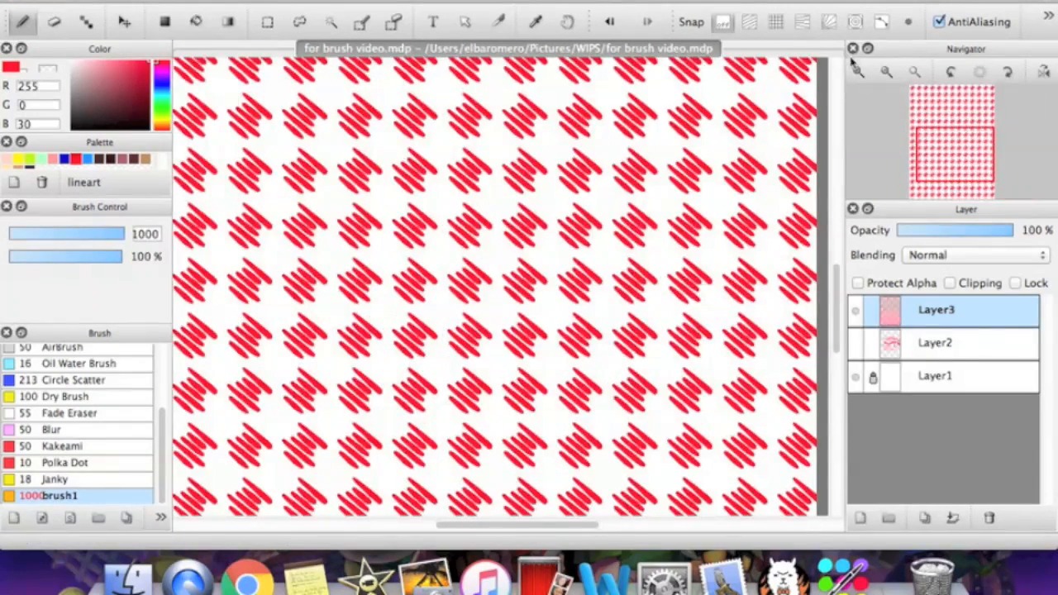
Select the Polka Dot brush, add a new layer and pick the dark blue Filler color.
drag(161, 442, 153, 376)
scroll(153, 380, down, 5)
click(108, 465)
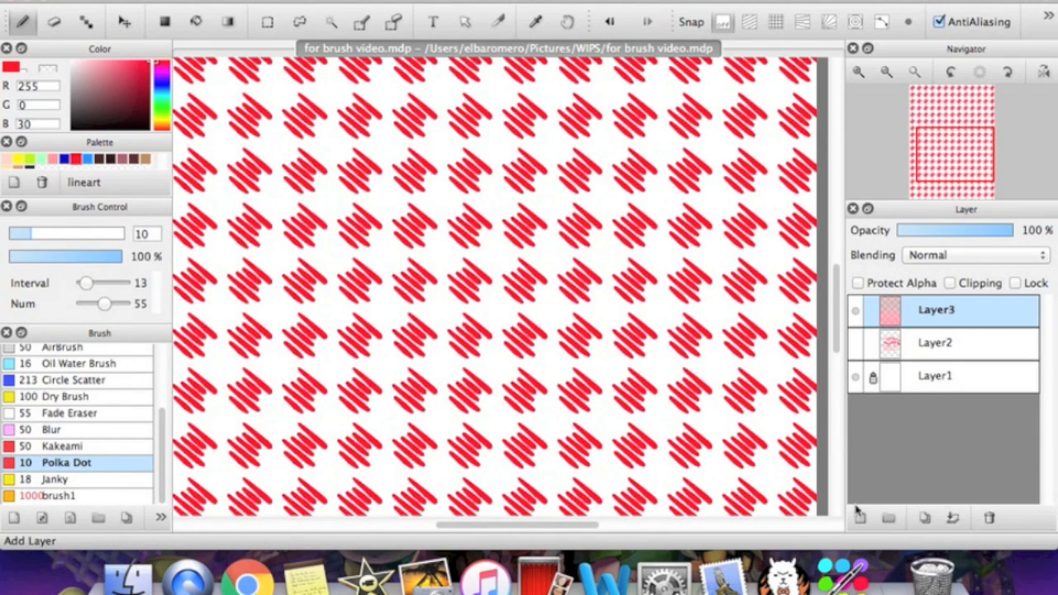
click(859, 517)
click(65, 159)
Paint a block of dark blue polka dots over the scribble pattern and undo the strokes.
mouse_move(293, 173)
mouse_down()
mouse_move(538, 208)
mouse_move(685, 203)
mouse_up()
click(277, 97)
mouse_move(398, 110)
mouse_down()
mouse_move(484, 120)
mouse_move(622, 108)
mouse_move(759, 124)
mouse_up()
key(super+z)
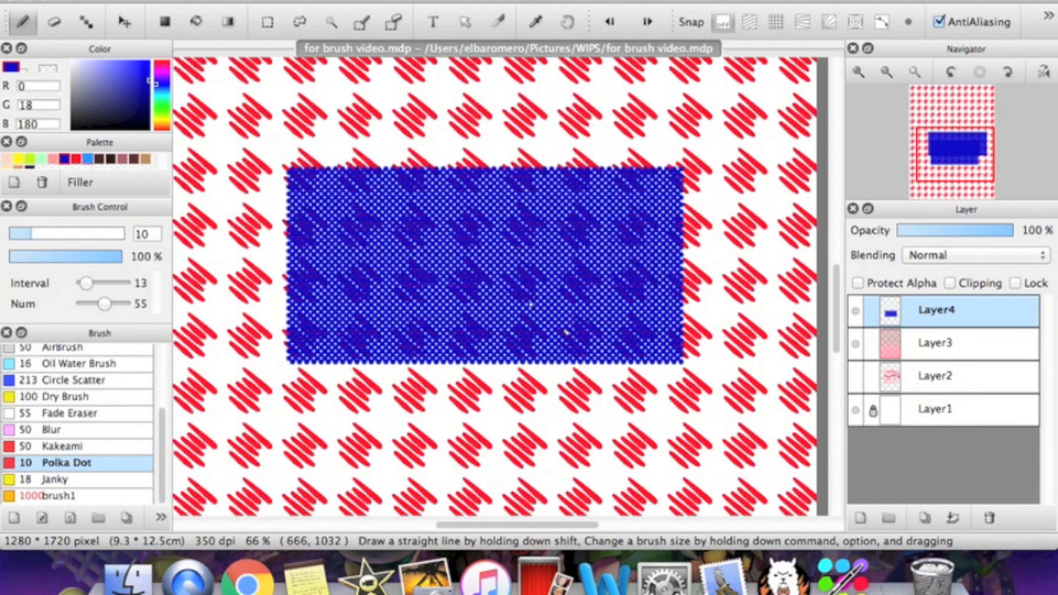
key(super+z)
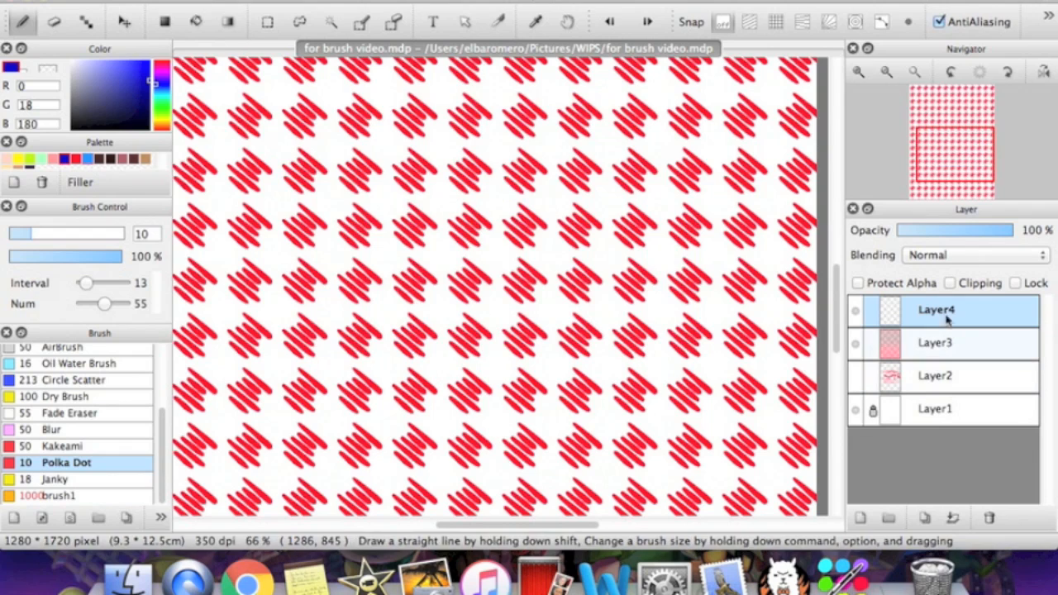
double_click(106, 496)
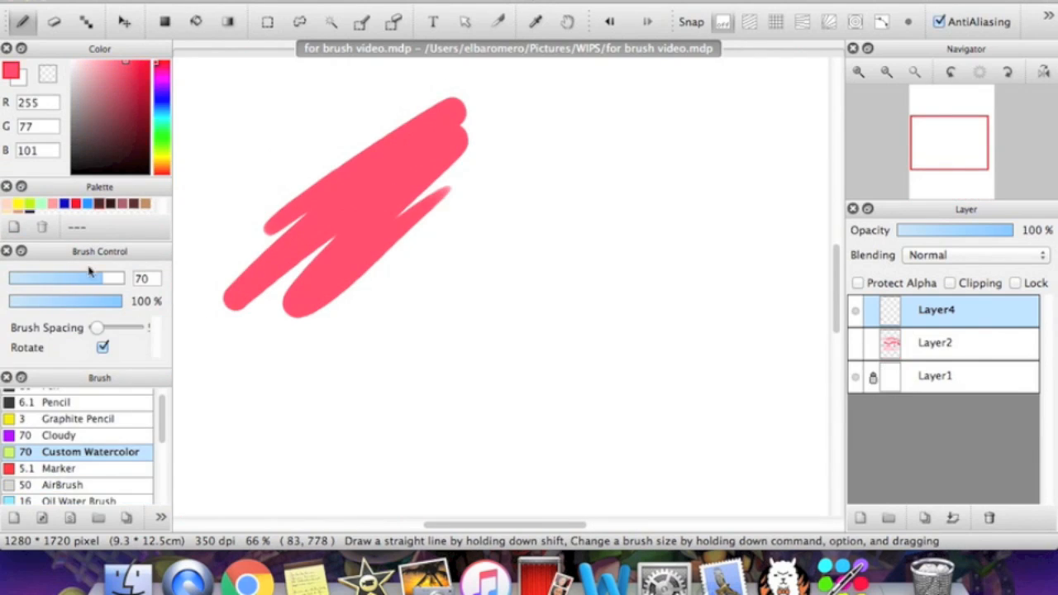
Widen the Custom Watercolor brush to 244, paint a large pink patch and blend yellow (255, 252, 90) strokes into it.
drag(91, 271, 124, 278)
mouse_move(496, 177)
mouse_down()
mouse_move(314, 409)
mouse_move(378, 437)
mouse_move(451, 368)
mouse_move(571, 227)
mouse_move(540, 205)
mouse_move(319, 302)
mouse_move(314, 364)
mouse_up()
click(142, 207)
click(161, 156)
drag(508, 223, 417, 293)
mouse_move(377, 353)
mouse_down()
mouse_move(455, 177)
mouse_move(283, 289)
mouse_move(355, 388)
mouse_up()
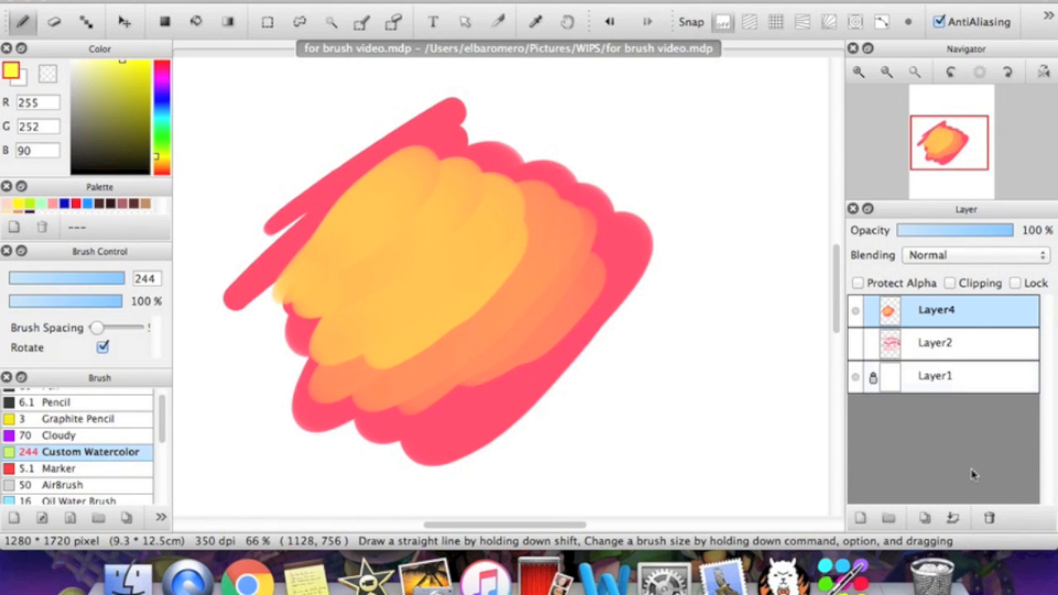
Replace the watercolor test layer with an empty one and paint a large cyan (0, 244, 255) block with the Cloudy brush at width 169.
click(953, 518)
click(860, 517)
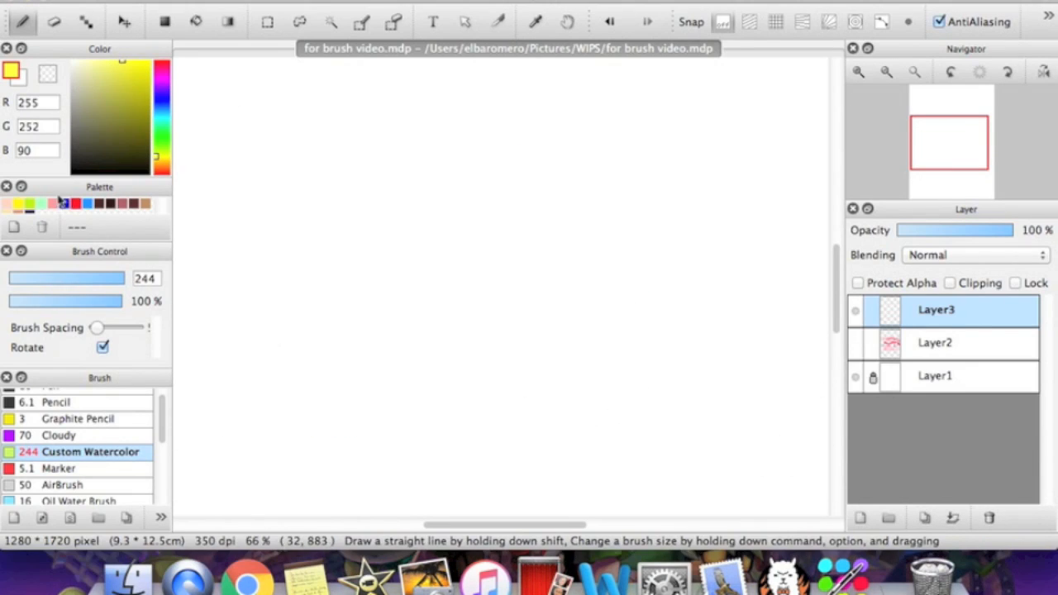
click(87, 203)
click(157, 118)
drag(157, 119, 157, 116)
click(58, 434)
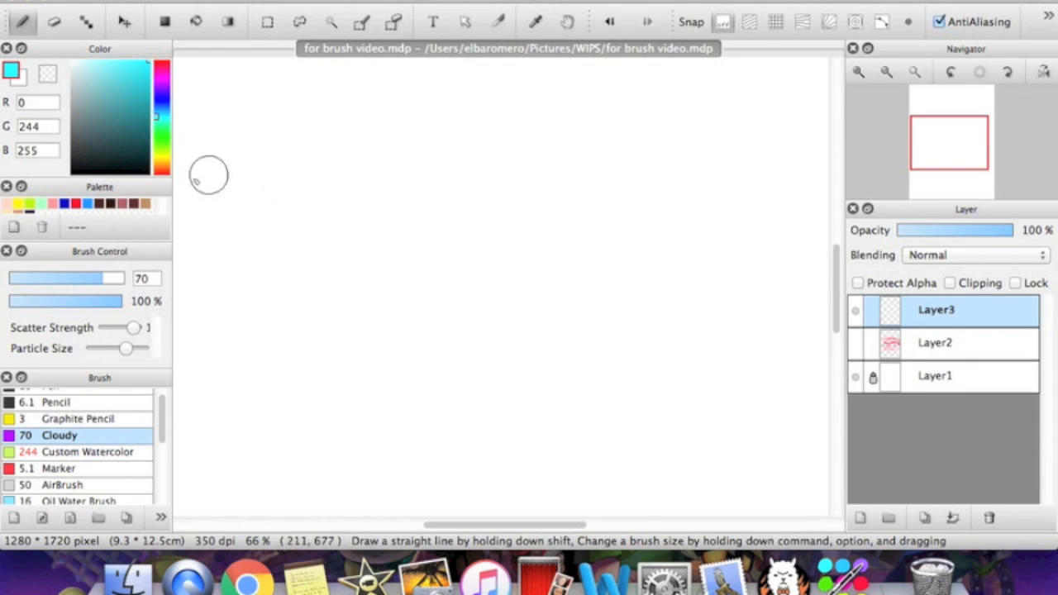
mouse_move(273, 165)
mouse_down()
mouse_move(621, 160)
mouse_move(628, 225)
mouse_move(267, 220)
mouse_move(588, 279)
mouse_move(735, 289)
mouse_up()
Add a layer and paint a blue (0, 156, 255) Cloudy block overlapping the lower part of the cyan.
click(859, 517)
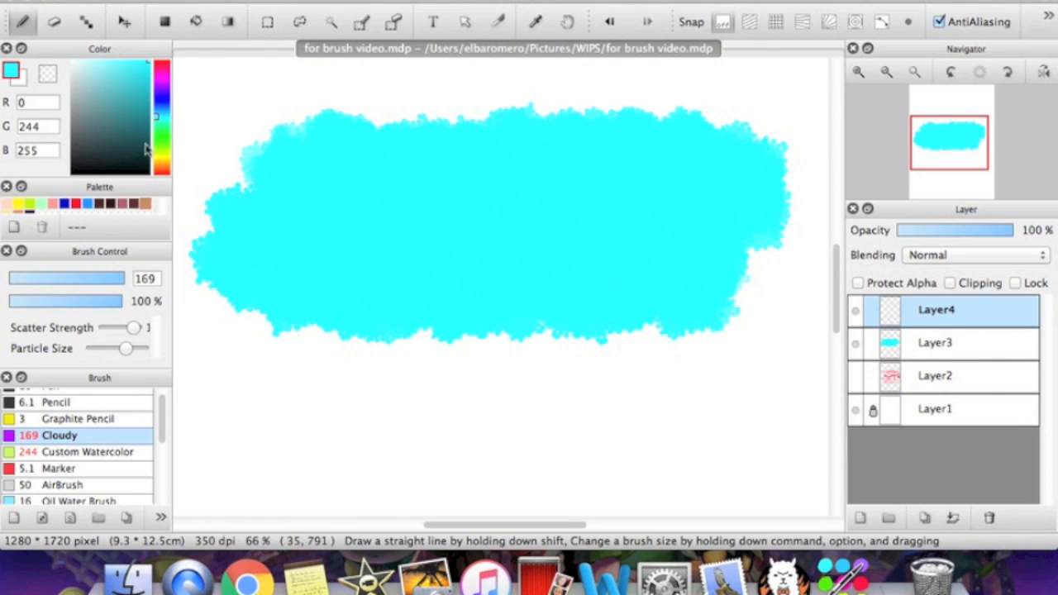
click(154, 95)
mouse_move(314, 215)
mouse_down()
mouse_move(512, 231)
mouse_move(383, 267)
mouse_move(746, 300)
mouse_move(748, 310)
mouse_up()
Merge the blue layer down into the cyan layer and blend the two colors with more Cloudy strokes.
click(953, 519)
mouse_move(358, 193)
mouse_down()
mouse_move(590, 182)
mouse_move(252, 268)
mouse_up()
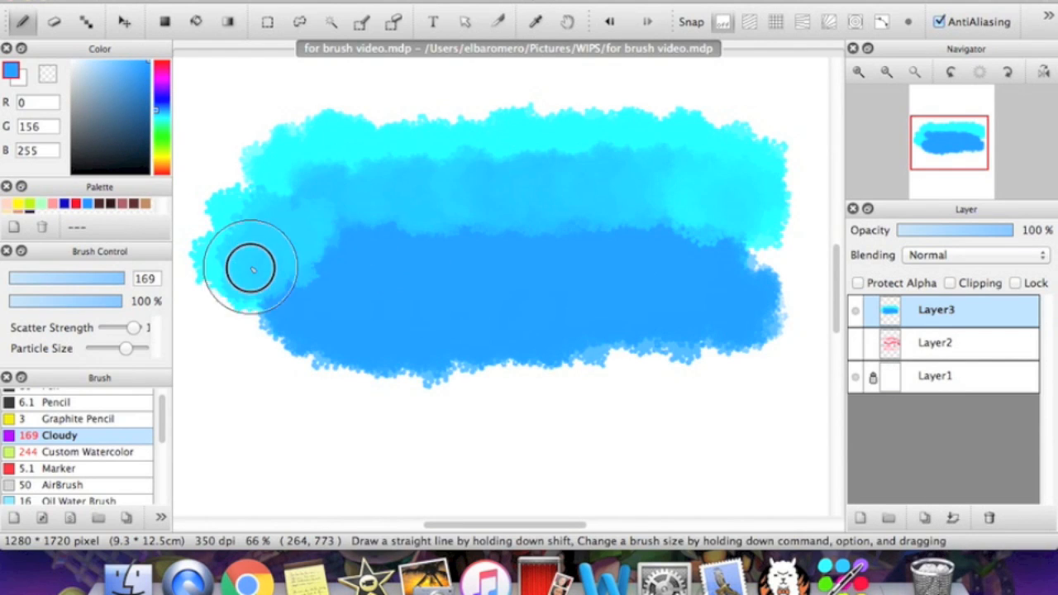
mouse_move(560, 246)
mouse_down()
mouse_move(307, 149)
mouse_move(385, 281)
mouse_up()
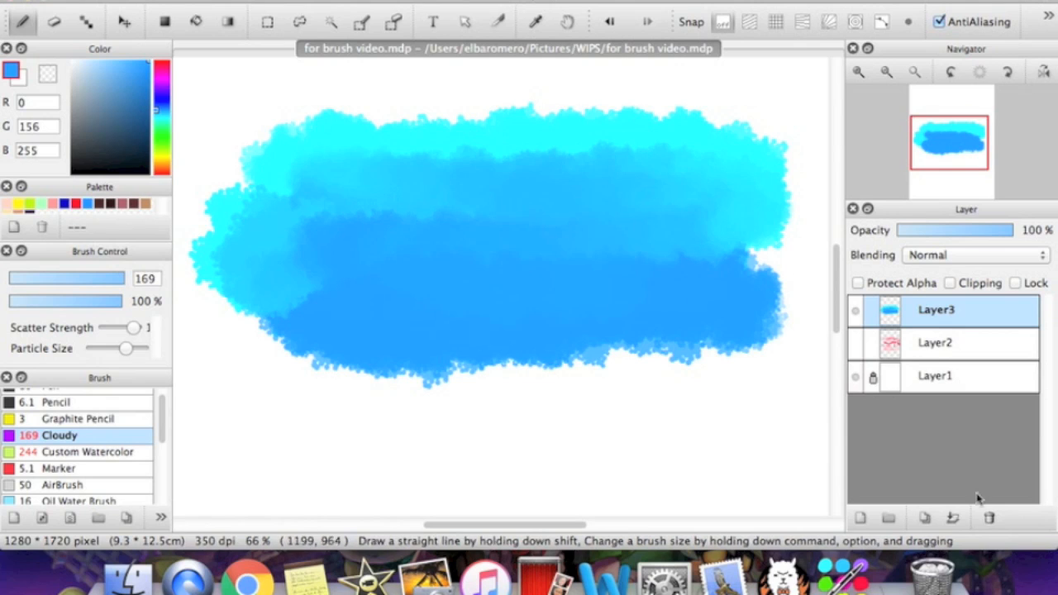
Replace the Cloudy test layer with an empty one and draw a thin blue wavy line with the Graphite Pencil at width 5.5.
click(989, 518)
scroll(142, 431, up, 1)
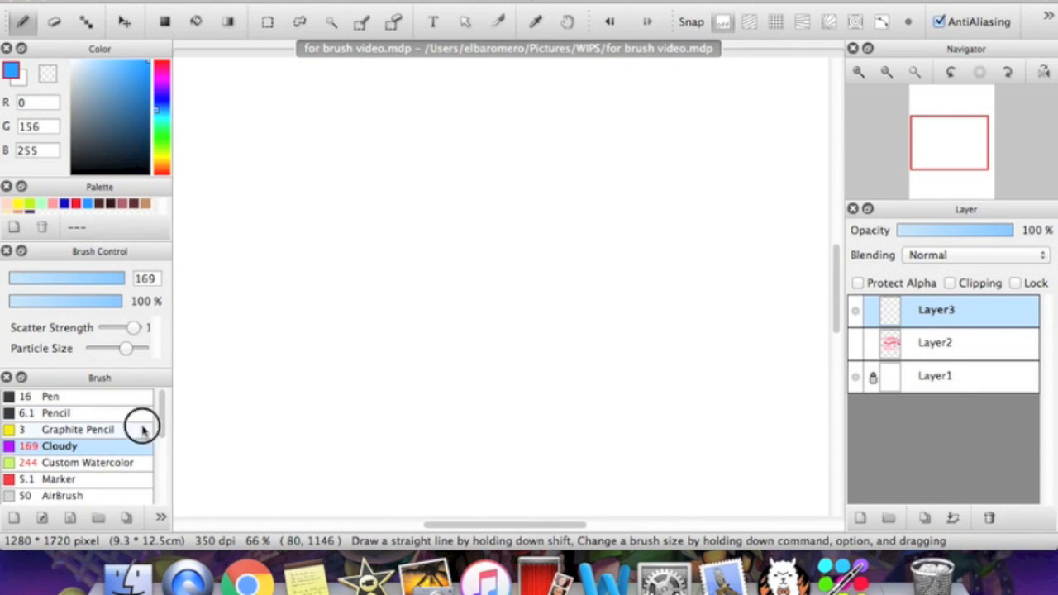
click(142, 431)
drag(323, 181, 417, 190)
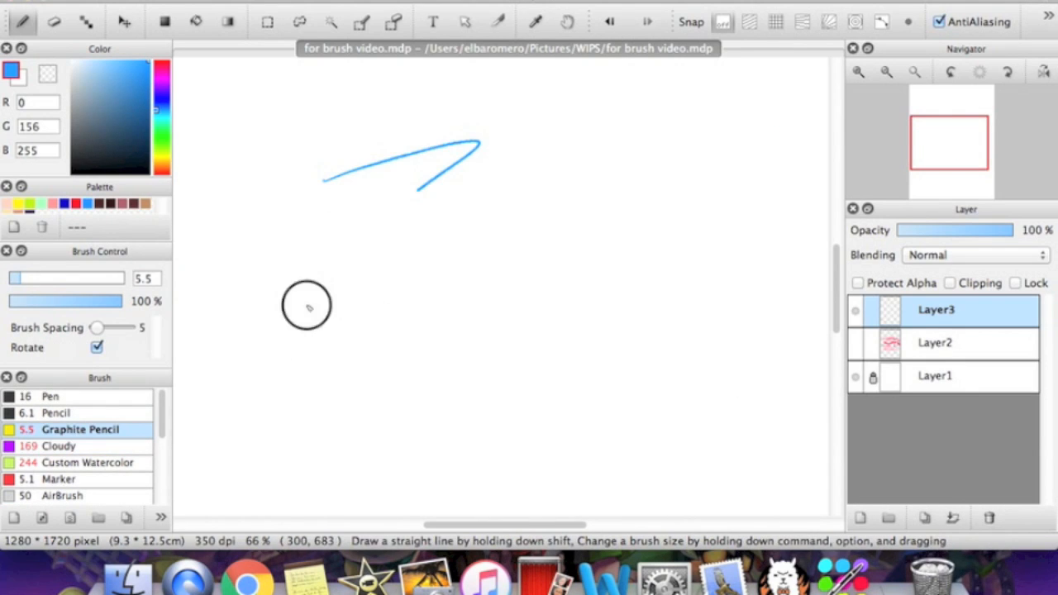
Pick purple (93, 0, 206) and draw a thick wavy stroke and a crosshatch with the Graphite Pencil at width 32.
click(161, 89)
click(142, 117)
drag(513, 176, 546, 314)
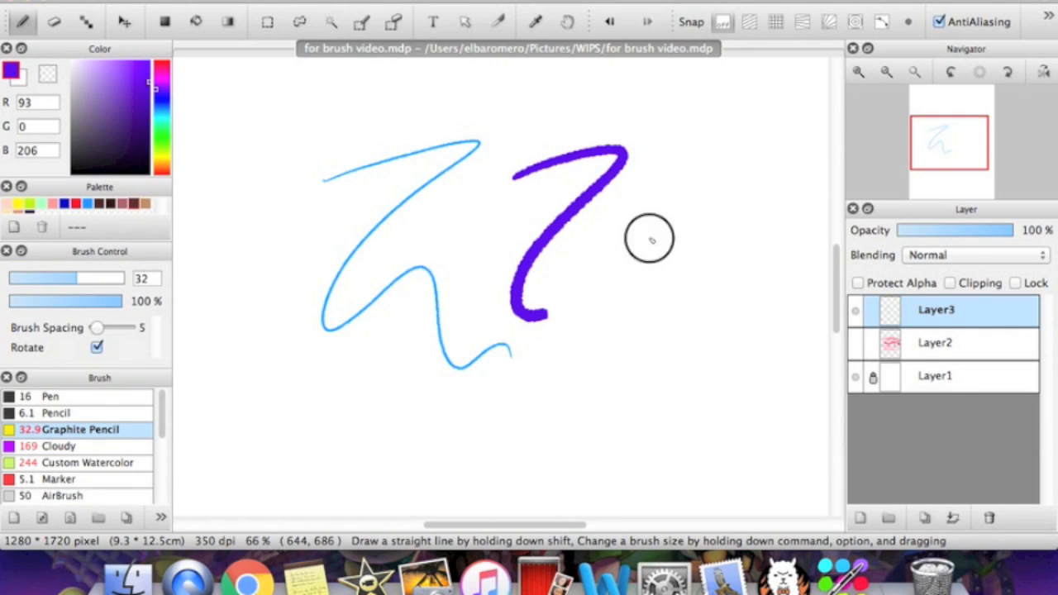
drag(612, 208, 769, 144)
drag(618, 239, 777, 180)
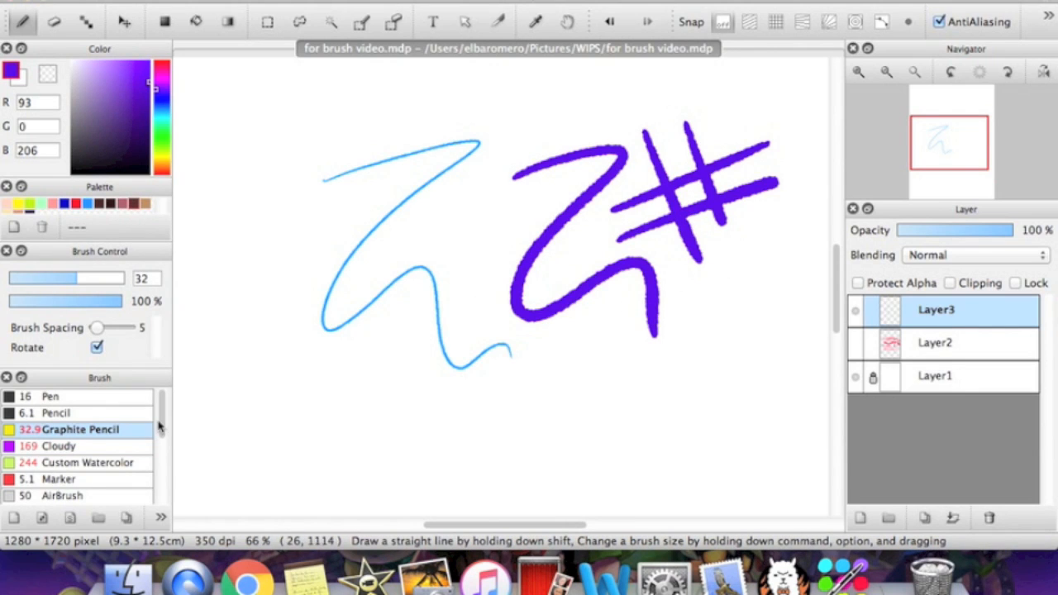
Draw a purple arc and a parallel red lineart arc beside the wavy lines with the Janky brush at width 31.
drag(160, 426, 157, 496)
click(82, 479)
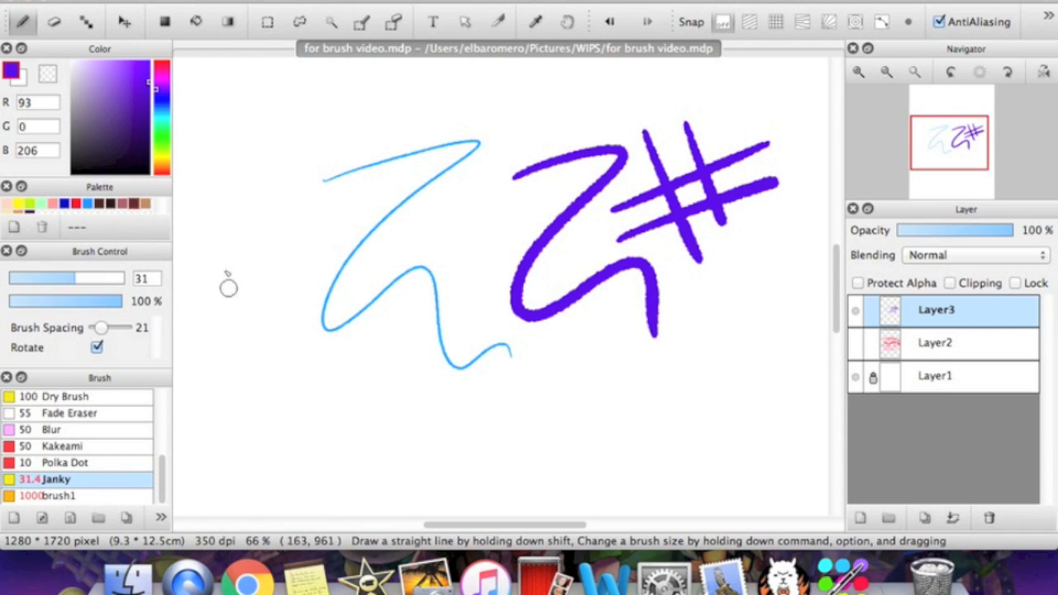
drag(253, 101, 331, 420)
drag(297, 90, 303, 382)
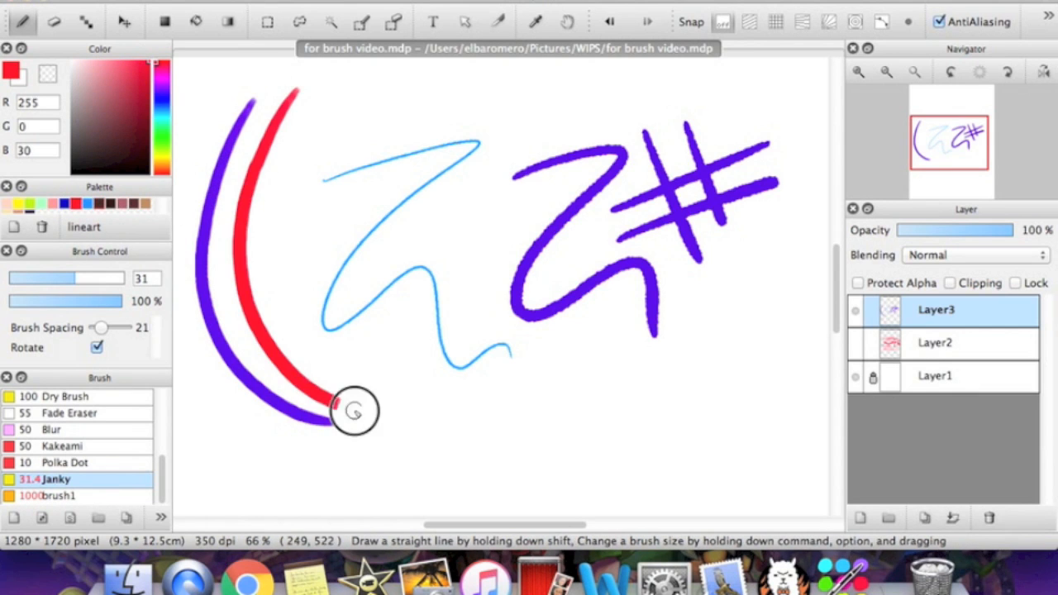
Clear the earlier test layers and paint three parallel strokes in the blue Sketch color with the Dry Brush at width 100.
click(924, 518)
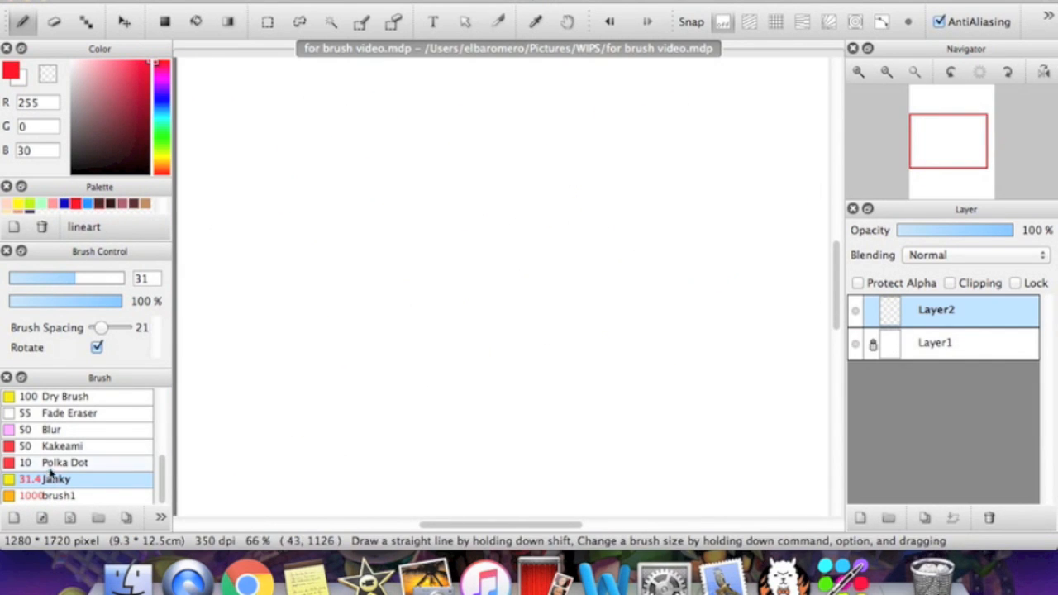
drag(162, 483, 161, 444)
click(147, 447)
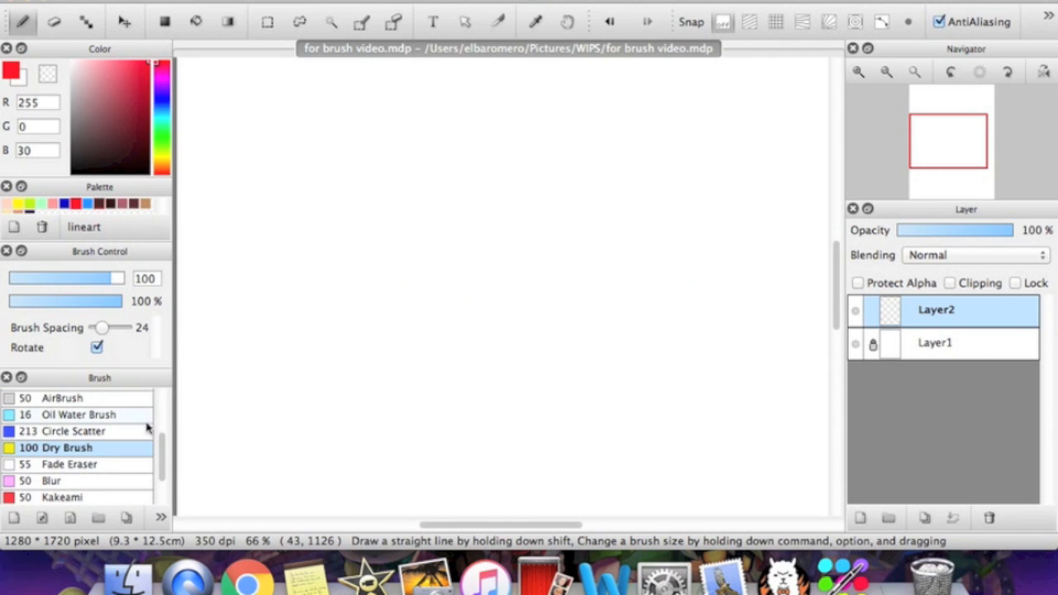
click(87, 204)
drag(254, 285, 662, 129)
drag(279, 347, 715, 166)
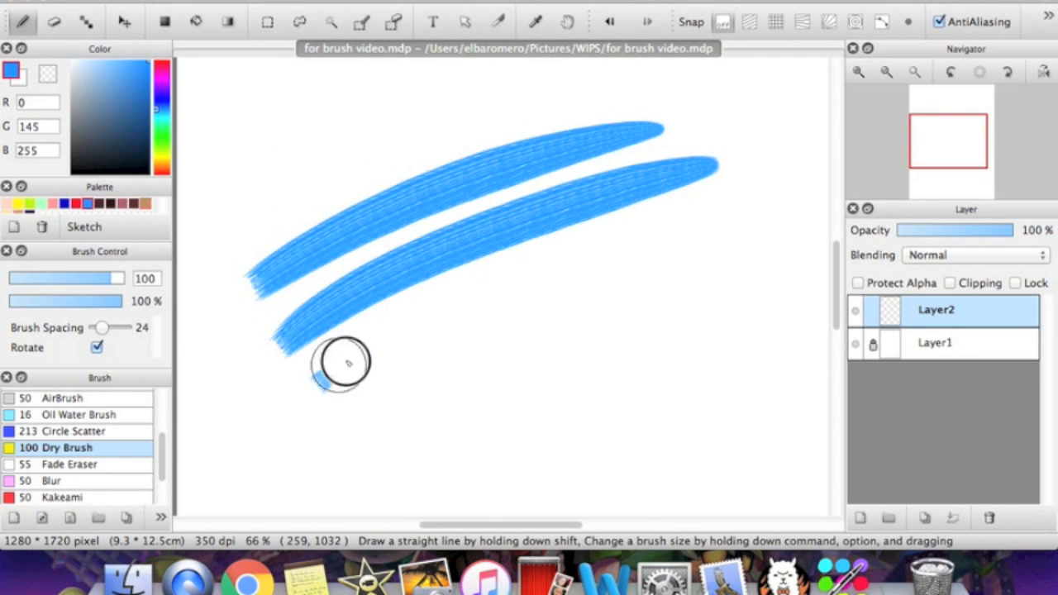
drag(316, 384, 780, 208)
Pick violet (61, 0, 255) and paint Dry Brush strokes crossing the three blue ones.
click(161, 95)
drag(252, 79, 502, 453)
mouse_move(343, 79)
mouse_down()
mouse_move(471, 283)
mouse_move(588, 416)
mouse_up()
drag(414, 83, 633, 378)
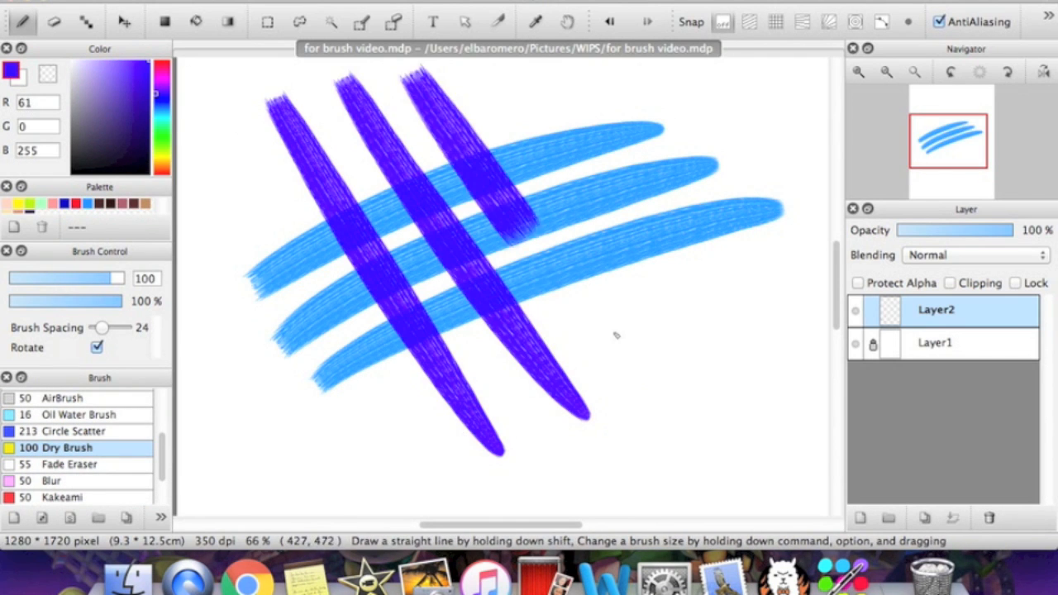
click(953, 162)
mouse_move(307, 437)
mouse_down()
mouse_move(609, 211)
mouse_move(130, 468)
mouse_up()
drag(529, 133, 243, 334)
Replace the Dry Brush test layer with an empty one and scatter small violet dots with the Circle Scatter brush at width 213.
click(886, 72)
drag(949, 151, 953, 139)
click(989, 518)
click(861, 518)
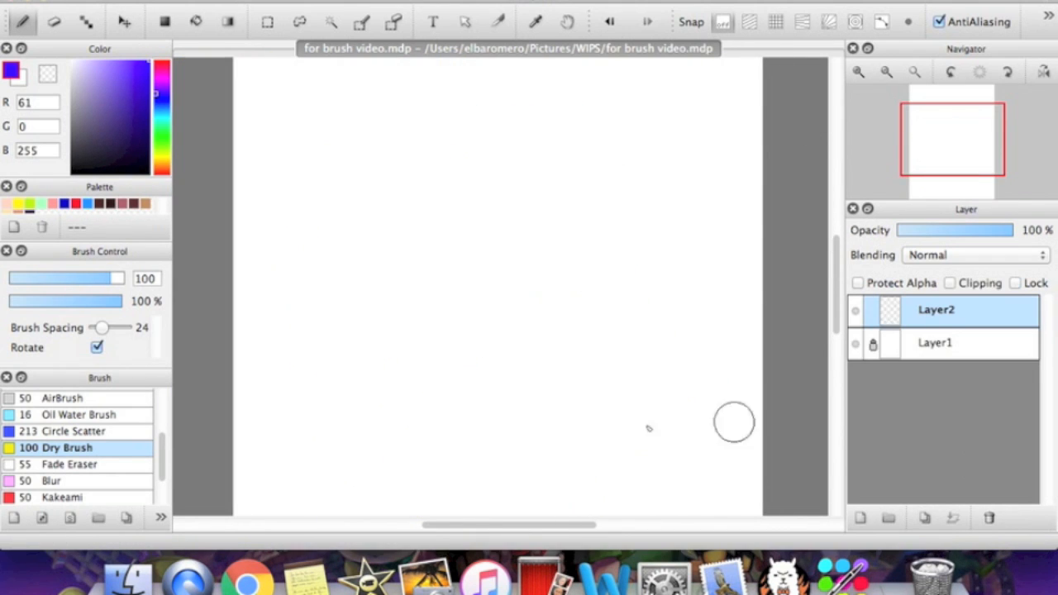
click(137, 431)
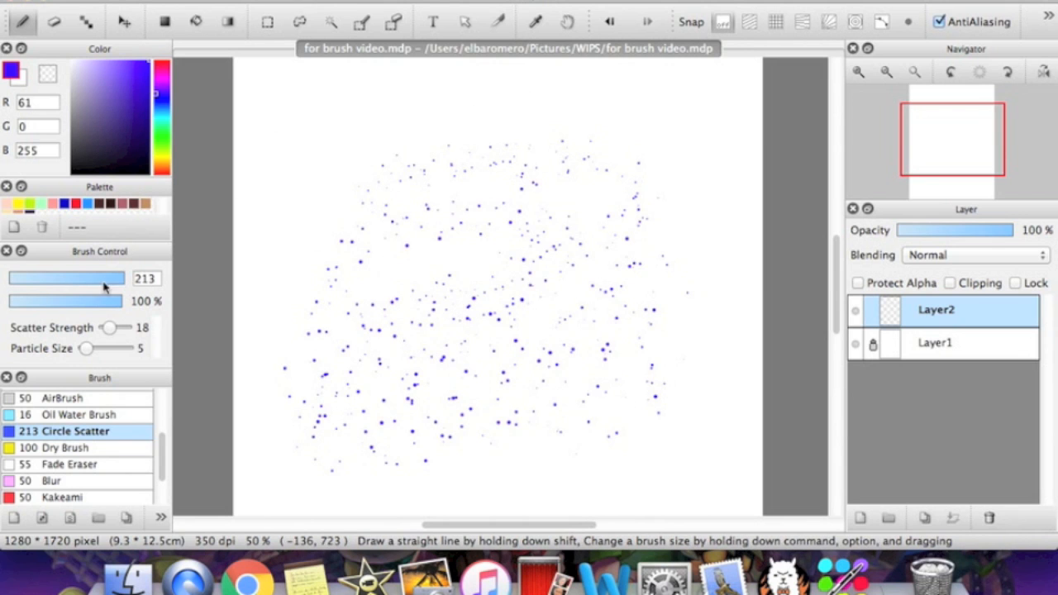
Scatter larger dots in the red lineart color with Circle Scatter at width 828, then delete the test layer.
click(76, 203)
mouse_move(336, 171)
mouse_down()
mouse_move(413, 267)
mouse_move(685, 373)
mouse_up()
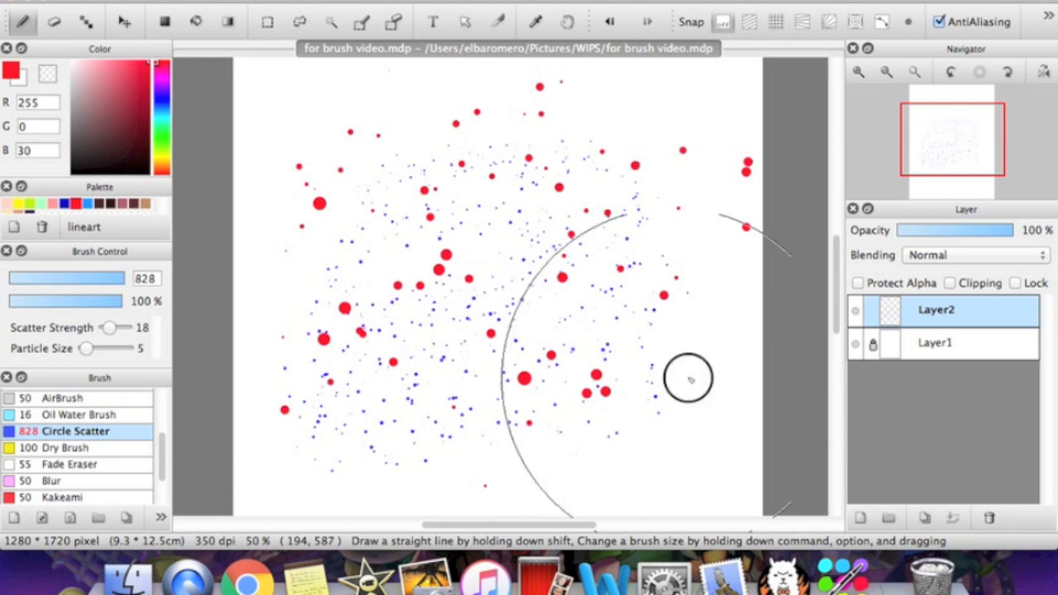
click(988, 518)
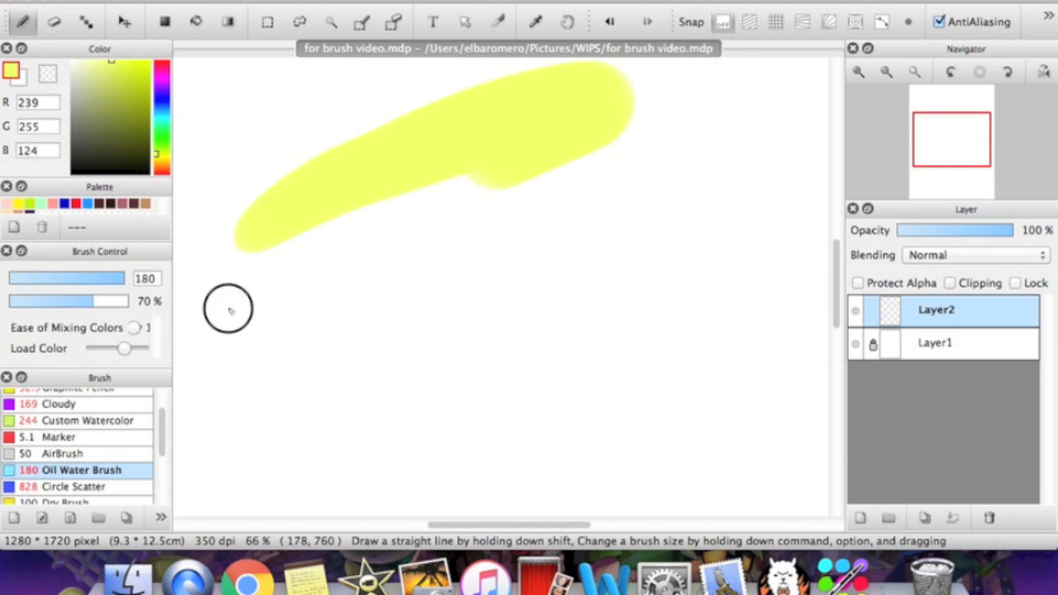
Paint a large yellow area with the Oil Water Brush at width 180 and blend orange (255, 111, 22) strokes over its upper part.
mouse_move(226, 306)
mouse_down()
mouse_move(208, 448)
mouse_move(319, 512)
mouse_move(652, 386)
mouse_move(727, 438)
mouse_up()
click(161, 164)
click(143, 62)
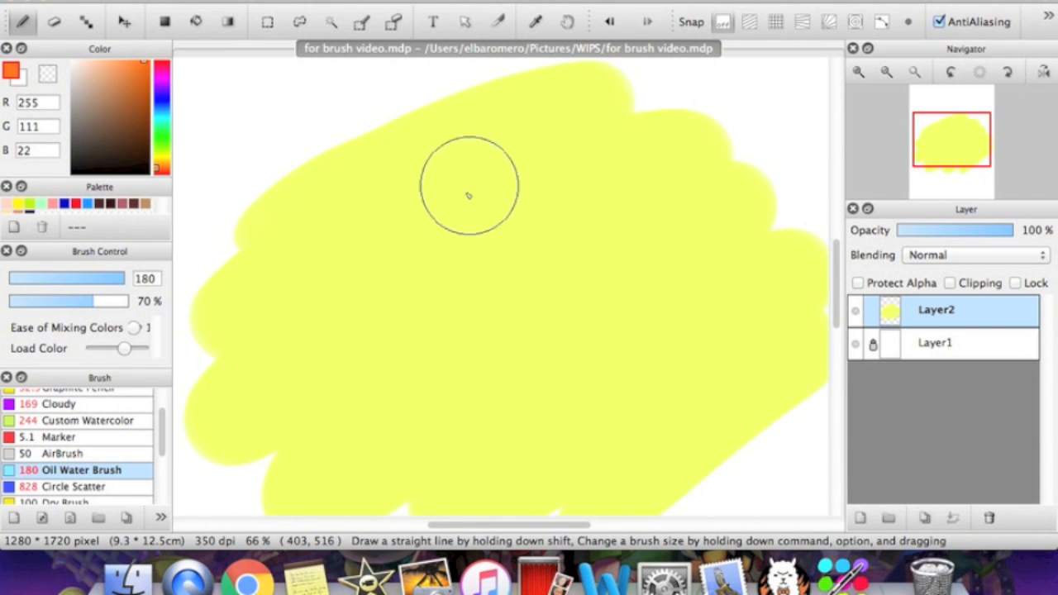
drag(607, 136, 285, 277)
mouse_move(219, 380)
mouse_down()
mouse_move(286, 319)
mouse_move(189, 437)
mouse_up()
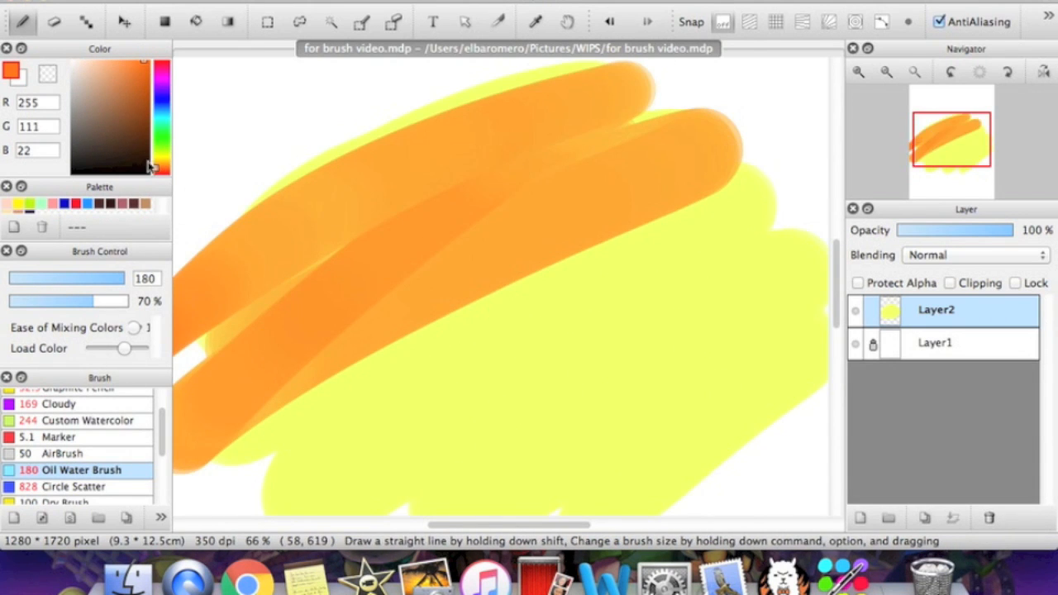
drag(232, 281, 396, 213)
Pick red and blend long diagonal Oil Water Brush strokes into the orange and yellow.
click(161, 63)
mouse_move(240, 264)
mouse_down()
mouse_move(382, 184)
mouse_move(199, 323)
mouse_up()
drag(649, 175, 187, 513)
Pick white (255, 255, 255) and blend diagonal Oil Water Brush strokes through the painted yellow and red areas.
drag(961, 150, 951, 164)
click(72, 61)
drag(351, 368, 790, 83)
click(886, 72)
drag(756, 139, 256, 388)
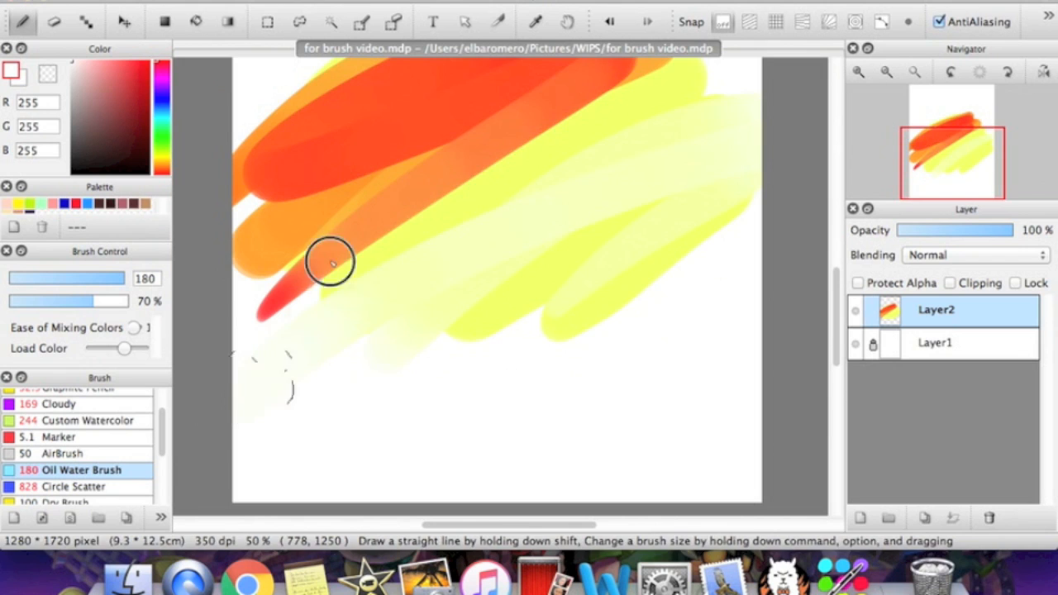
drag(319, 314, 653, 64)
click(955, 168)
drag(955, 168, 957, 148)
drag(590, 134, 280, 504)
drag(957, 149, 954, 159)
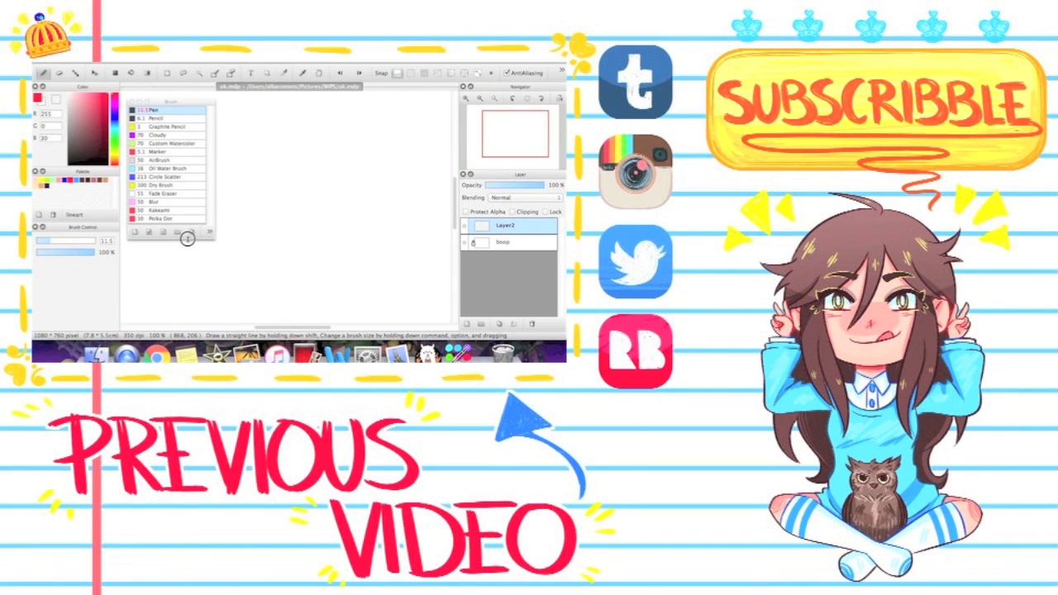